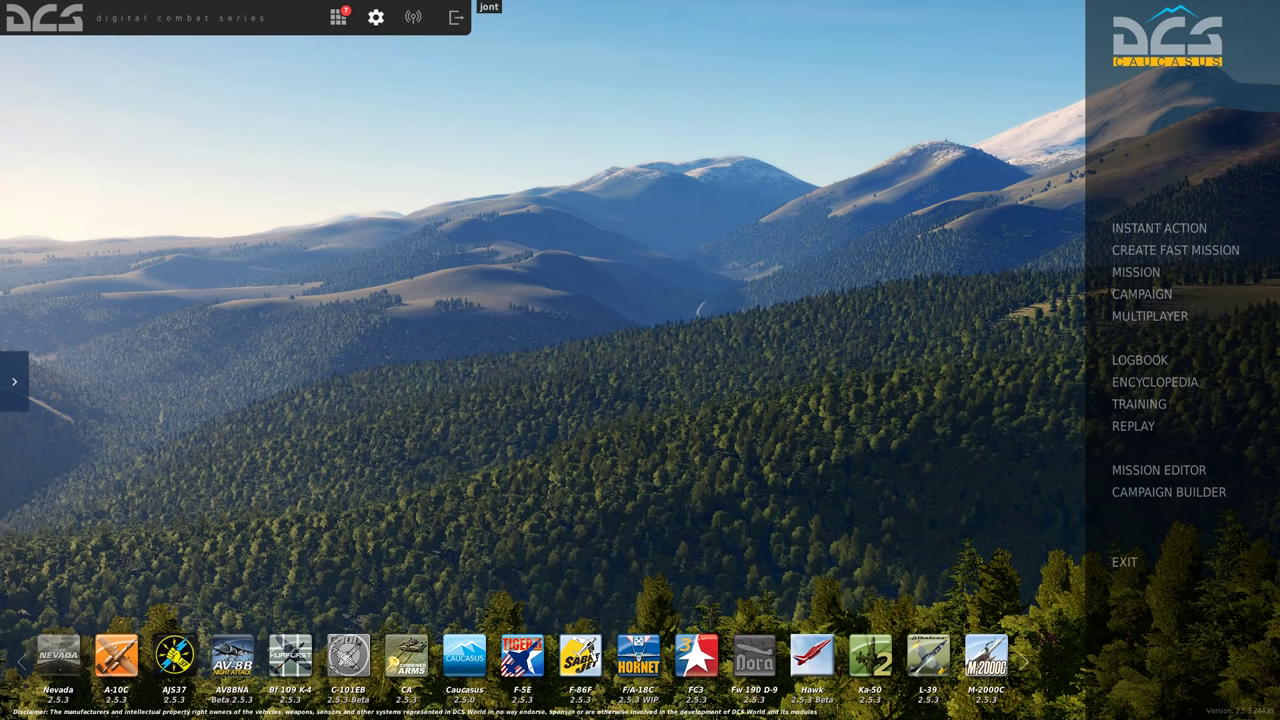
- Open the control settings and select the A-10A as the aircraft whose bindings are shown
click(376, 18)
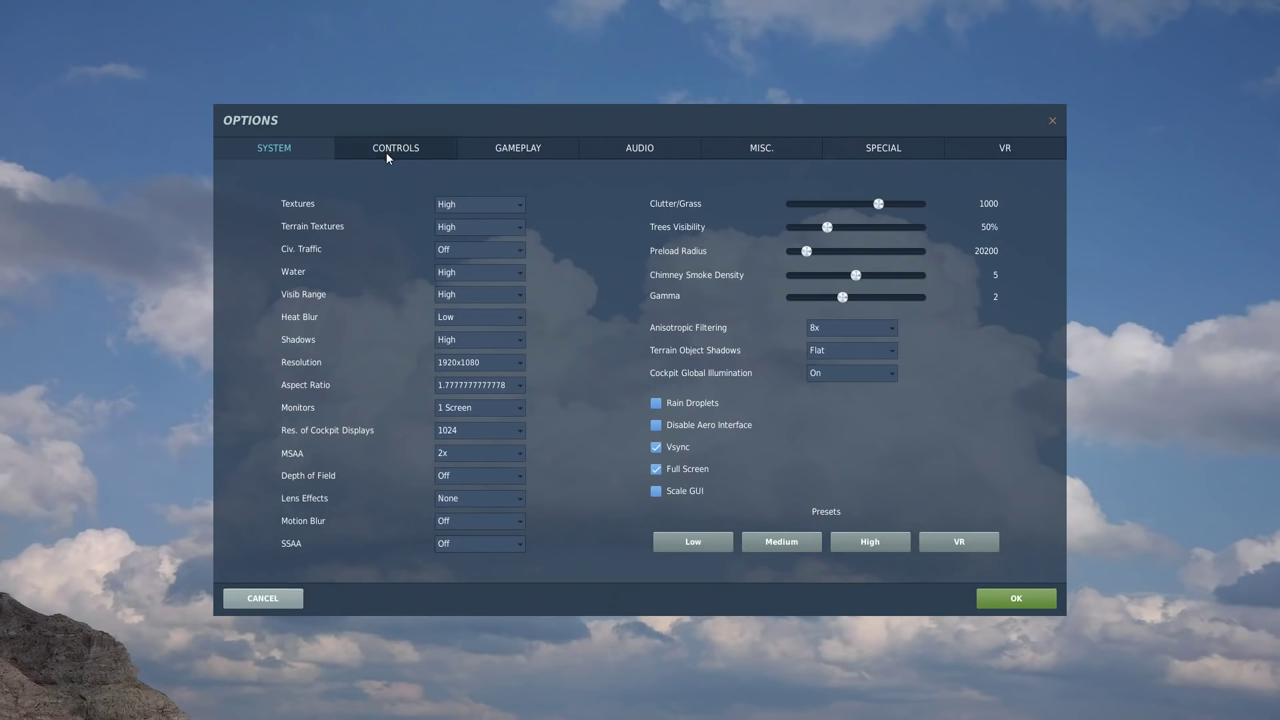
click(282, 604)
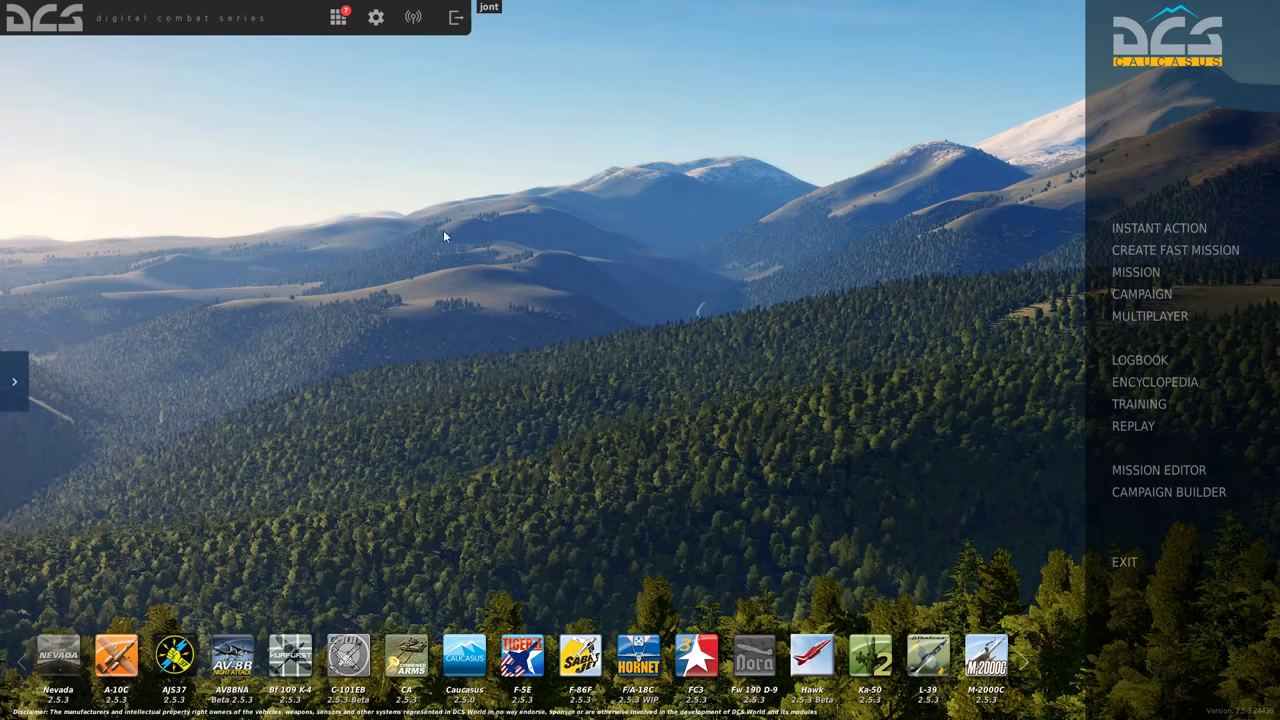
click(376, 18)
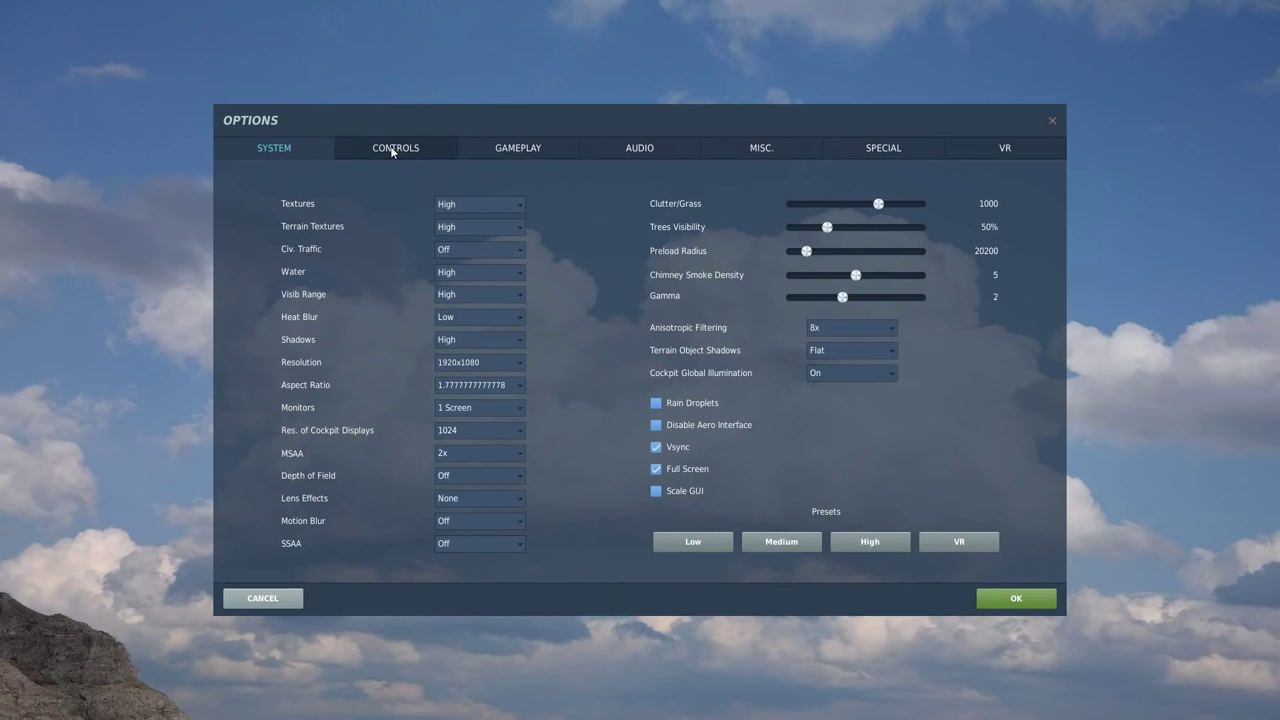
click(393, 150)
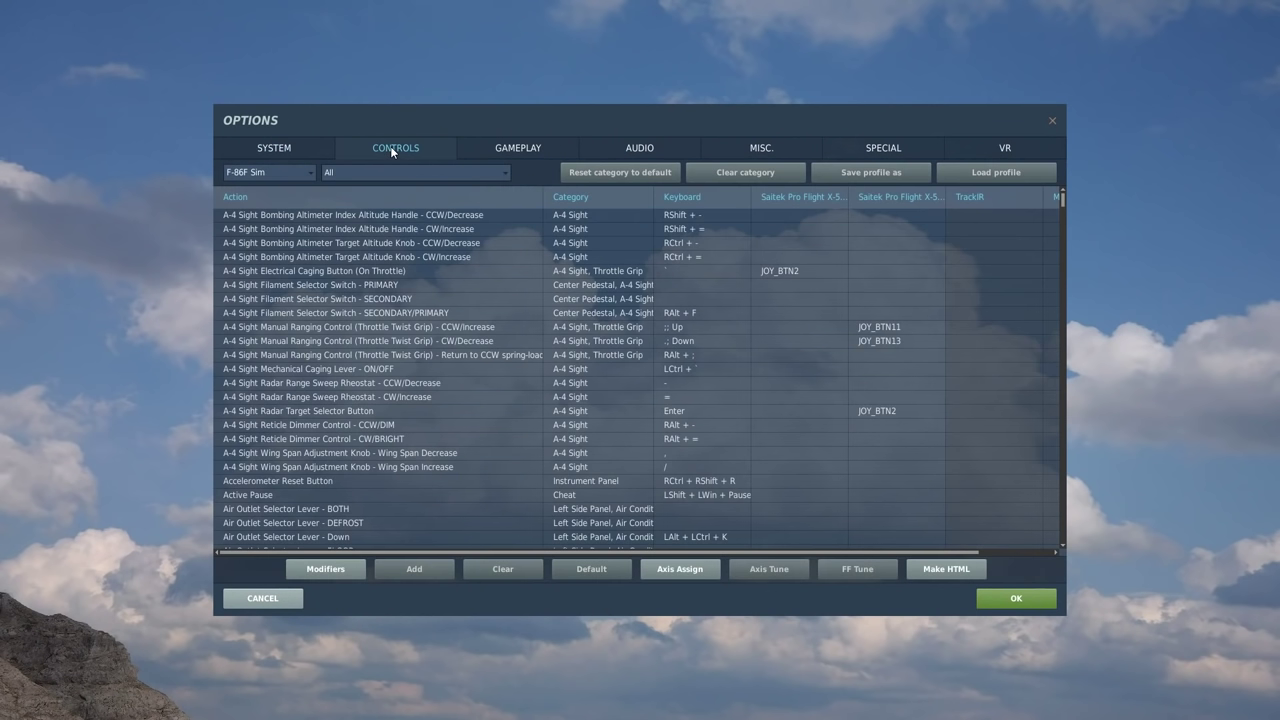
click(310, 173)
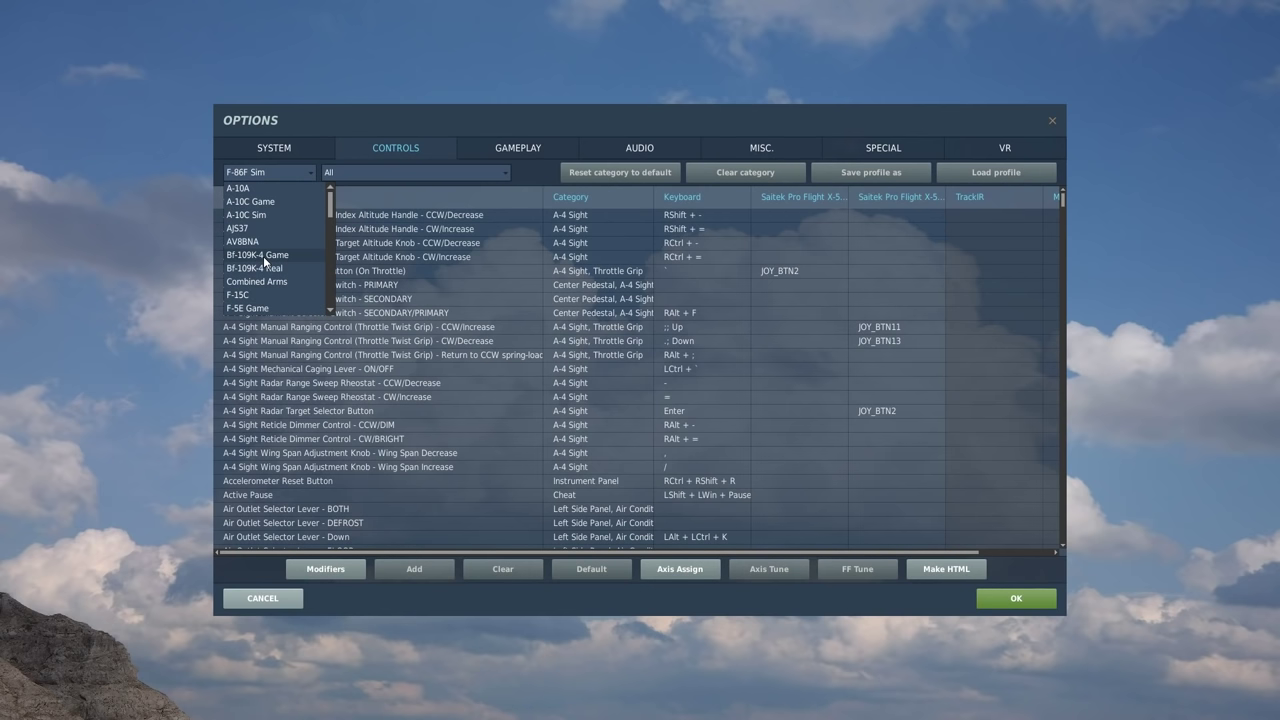
click(254, 189)
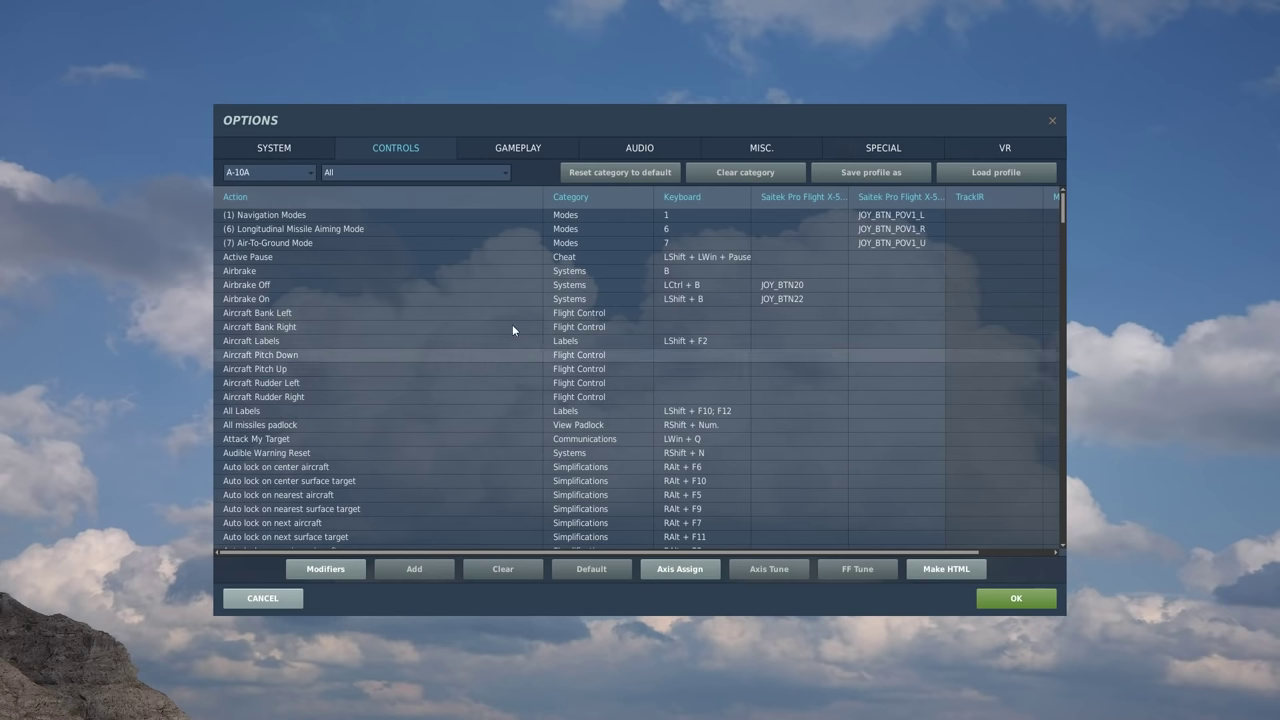
- Limit the A-10A bindings list to the Axis Commands category
click(502, 175)
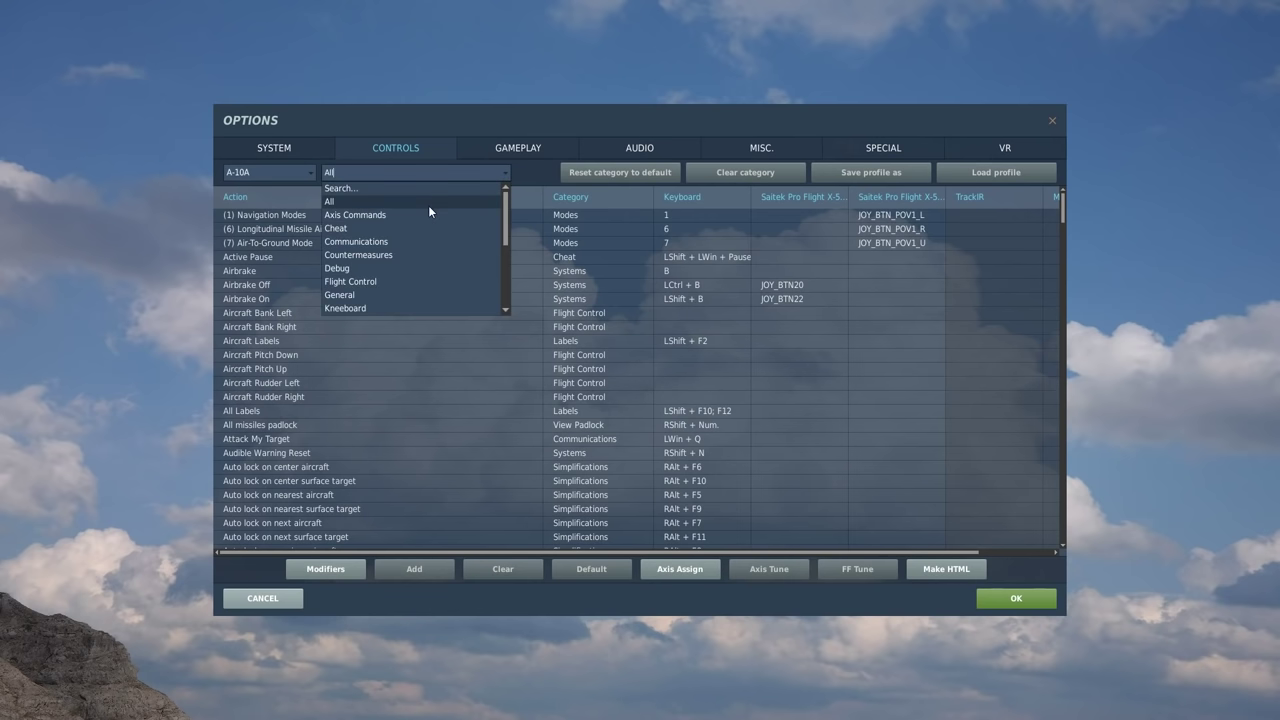
click(502, 171)
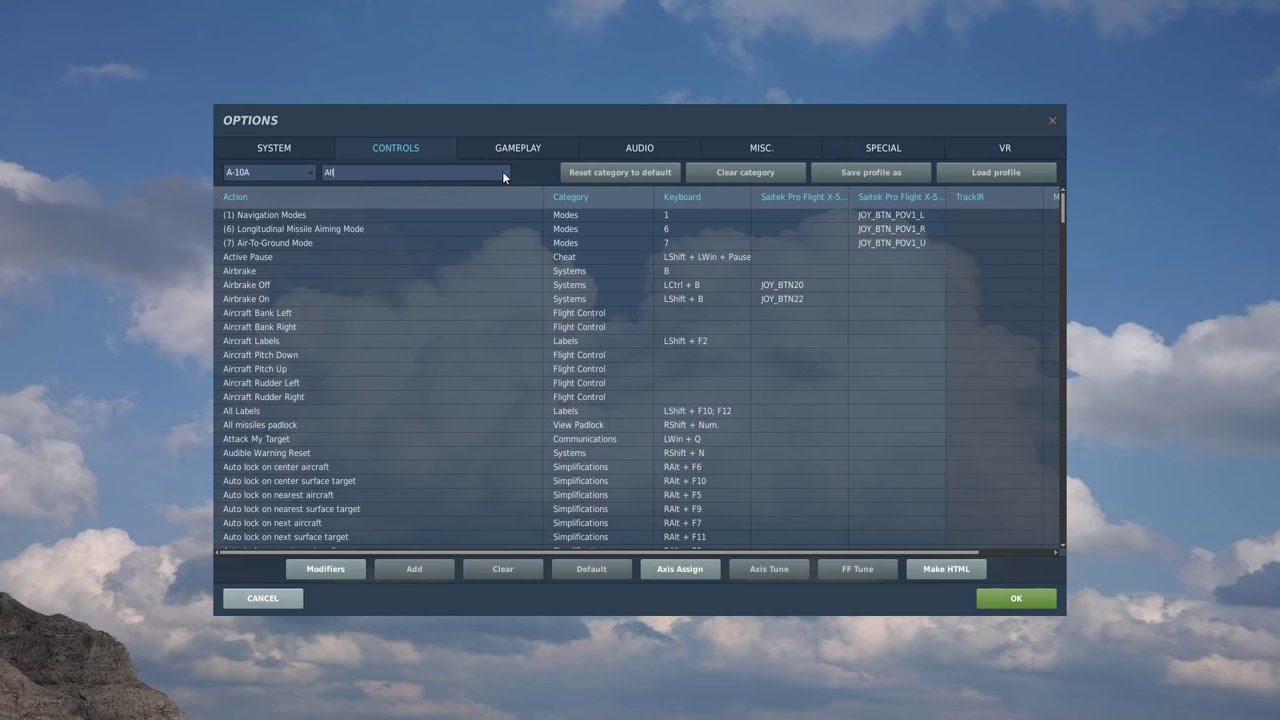
click(502, 171)
click(340, 214)
scroll(718, 335, down, 2)
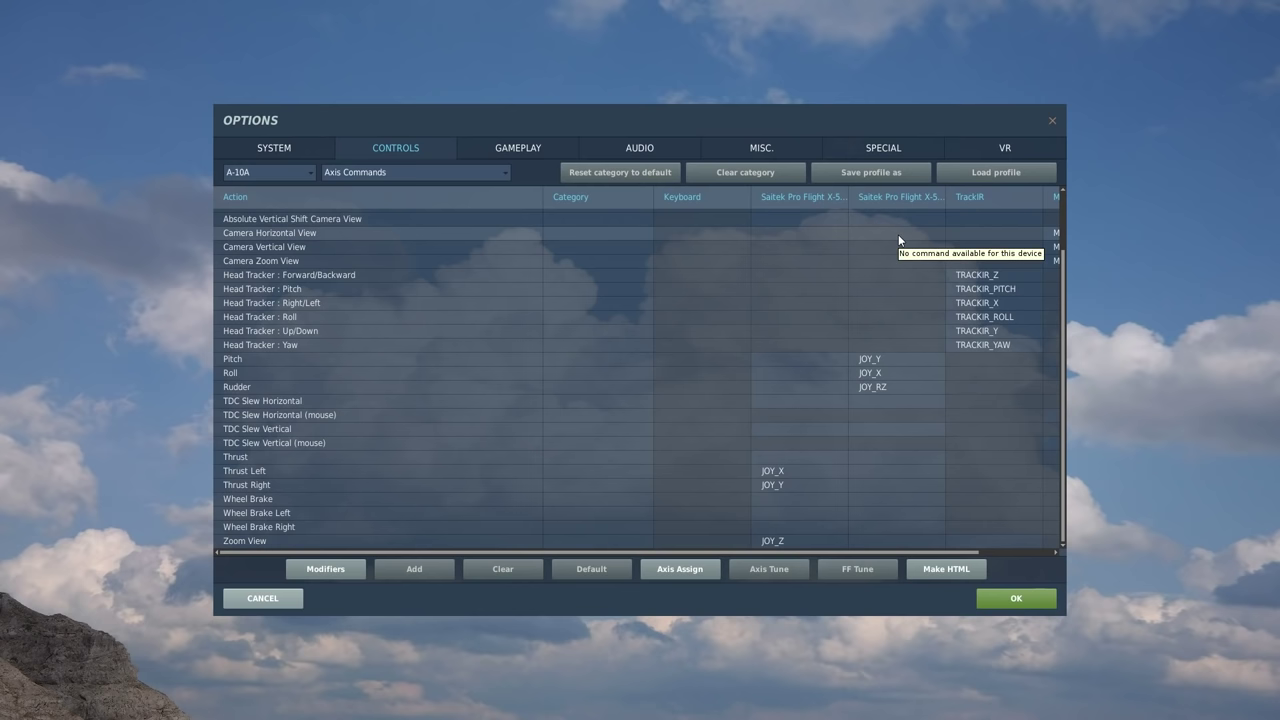
- Confirm the first Saitek device's axis assignments: JOY_Z for Zoom View, JOY_X for Thrust Left and JOY_Y for Thrust Right
double_click(783, 541)
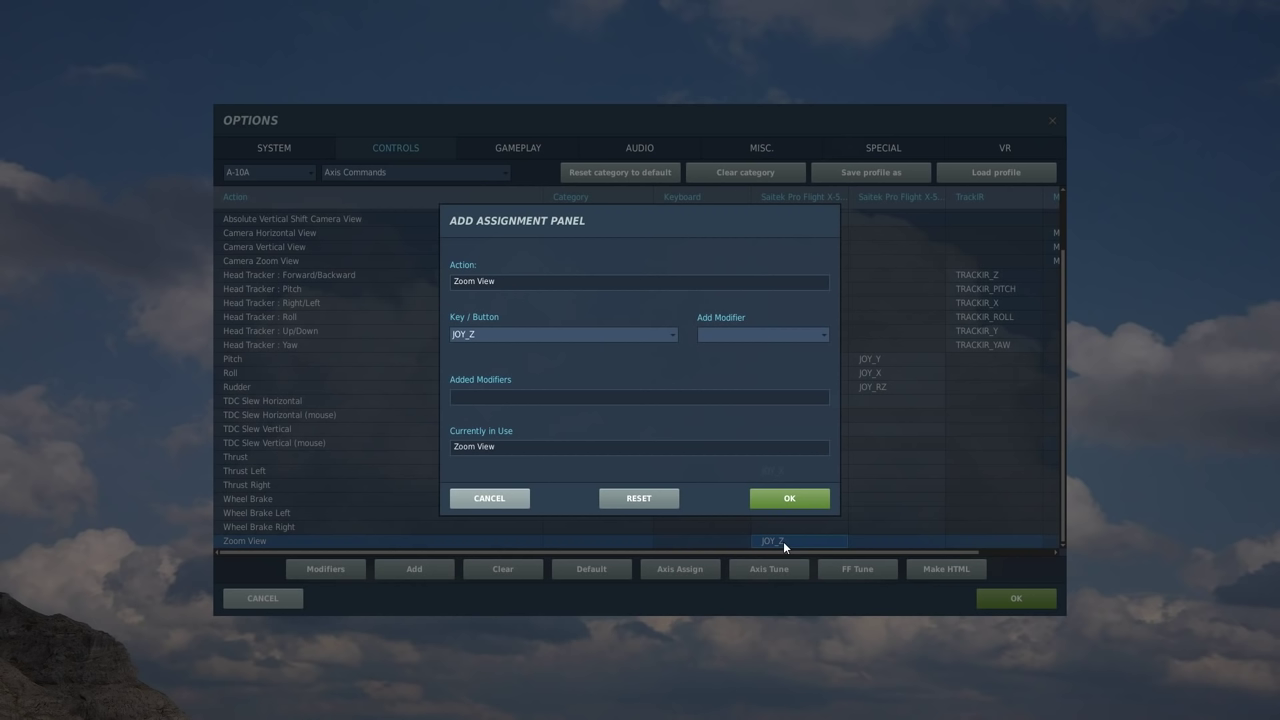
click(773, 503)
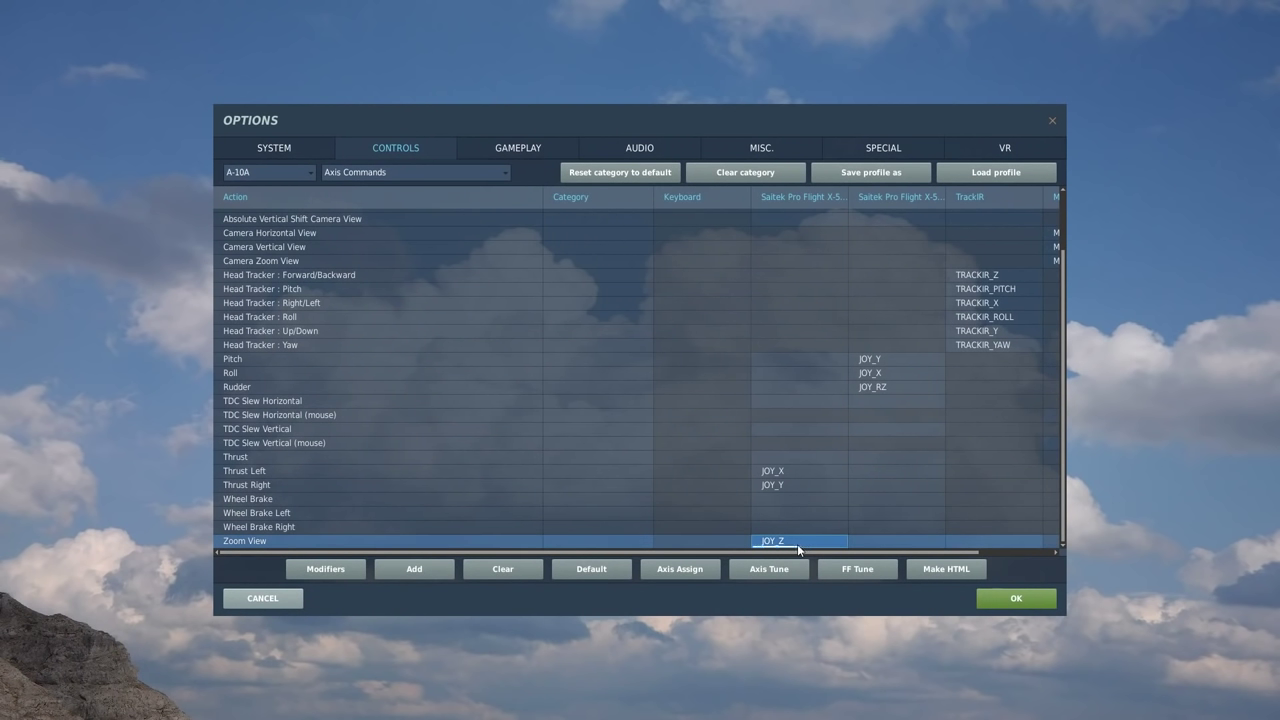
double_click(783, 470)
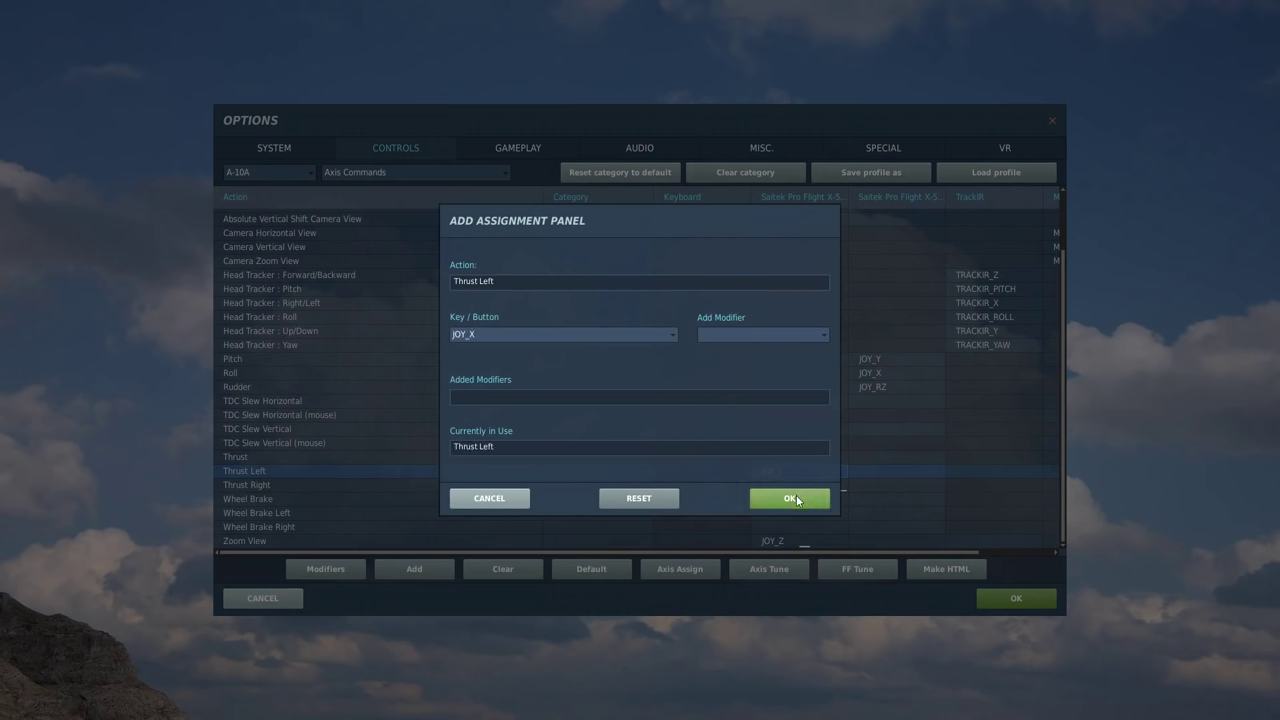
click(790, 498)
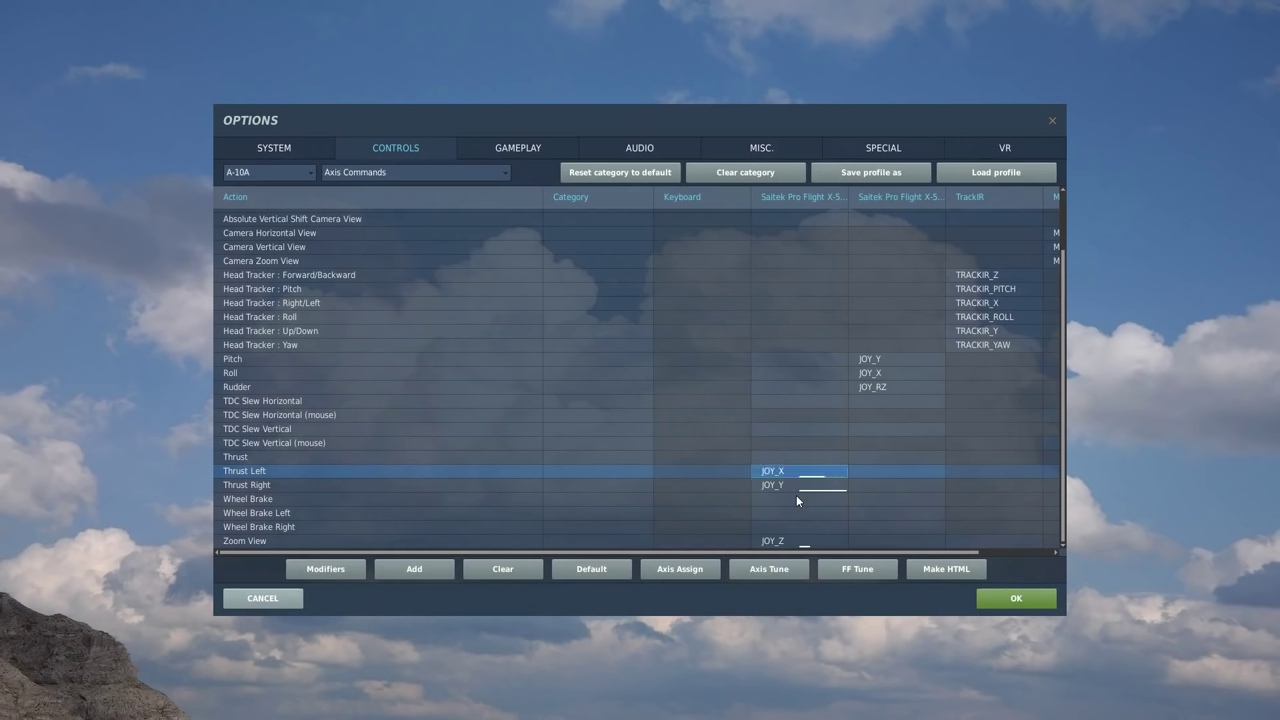
double_click(795, 487)
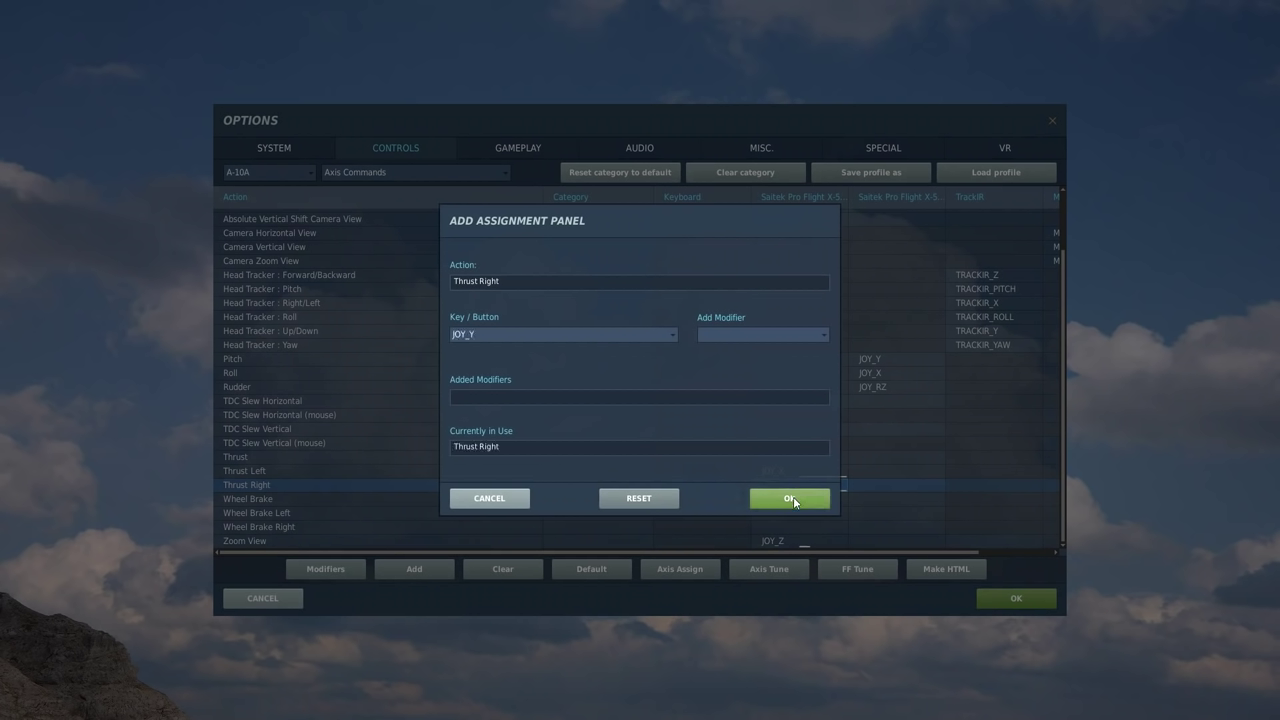
click(795, 492)
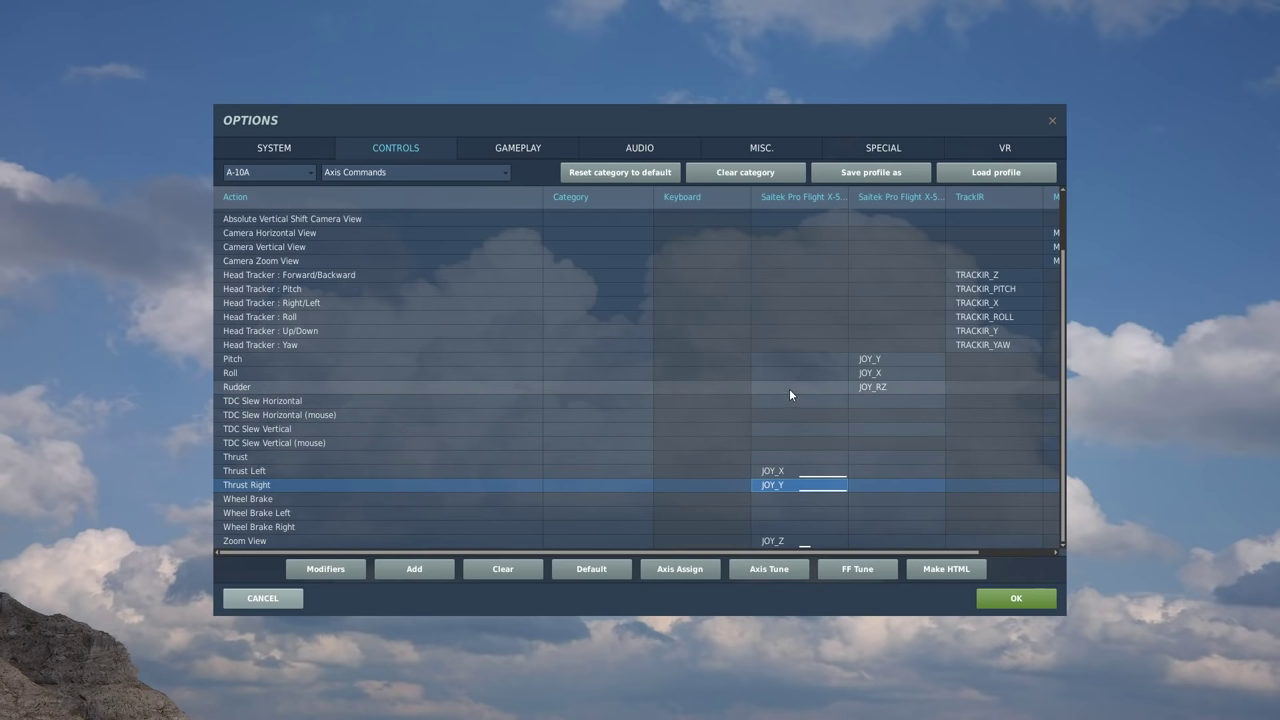
- Confirm JOY_RZ as the Rudder axis and tune it with a deadzone of 6 and a curvature of 25
click(892, 387)
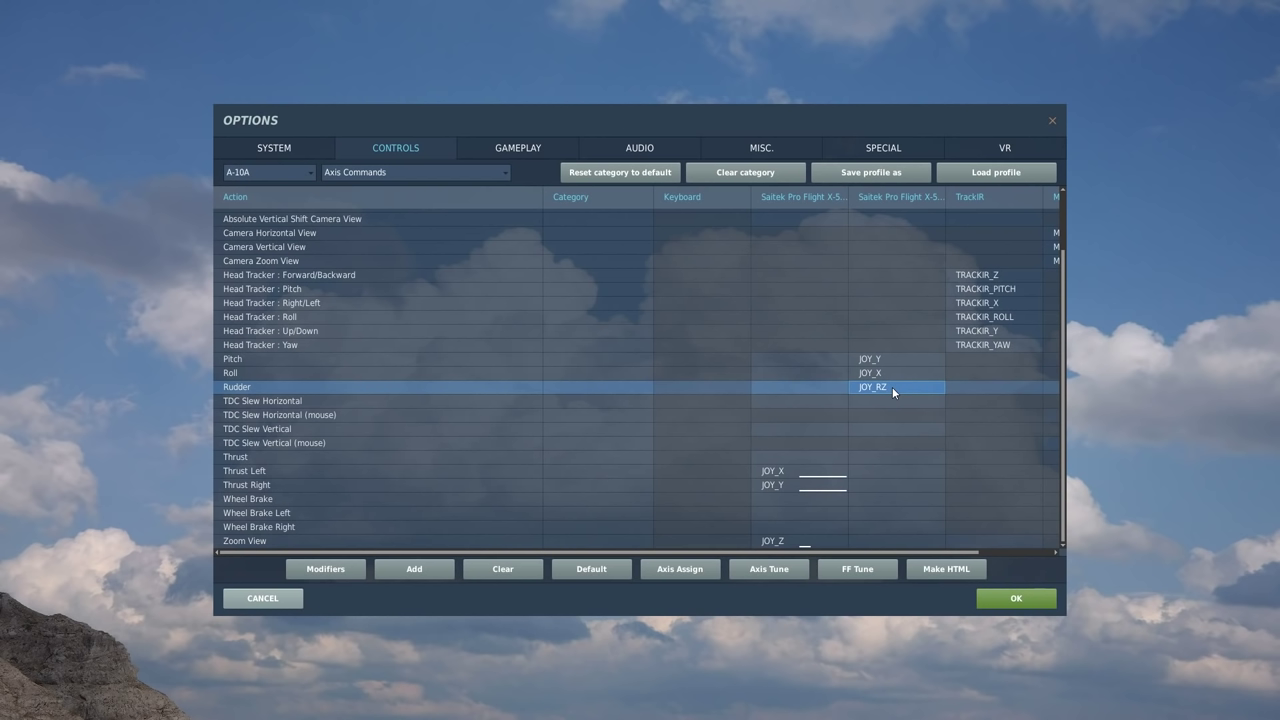
double_click(893, 393)
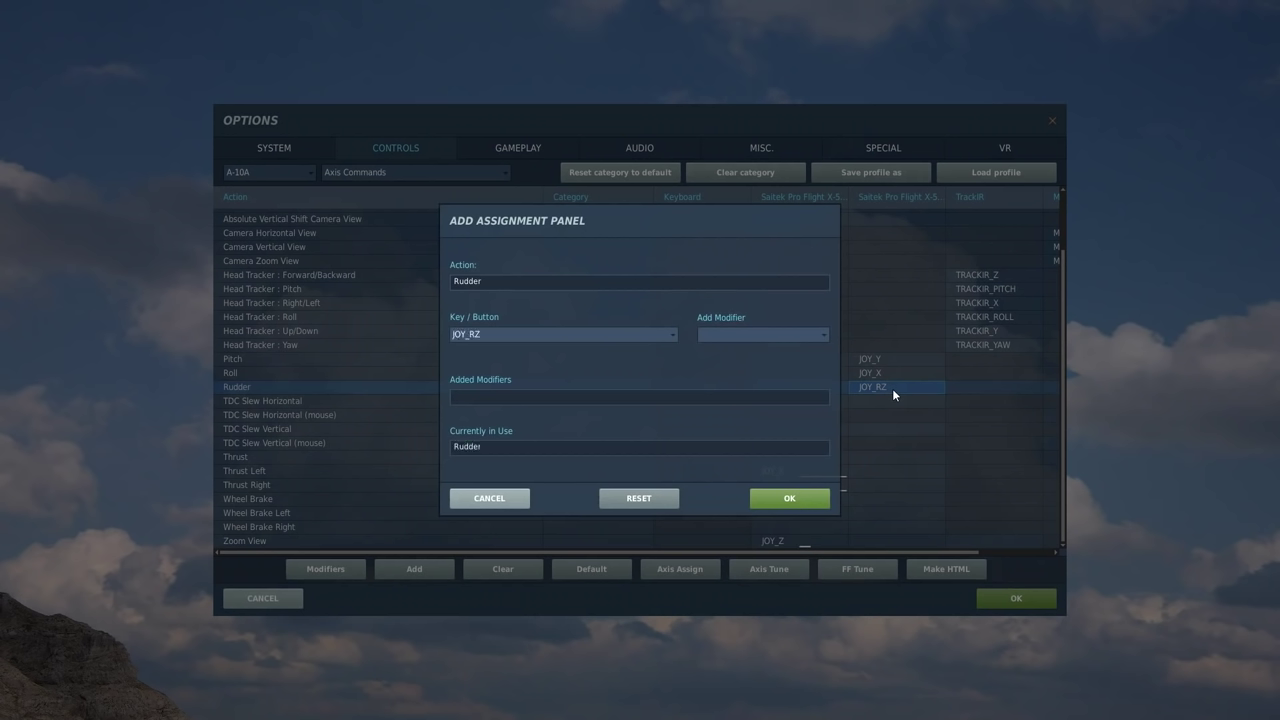
click(786, 498)
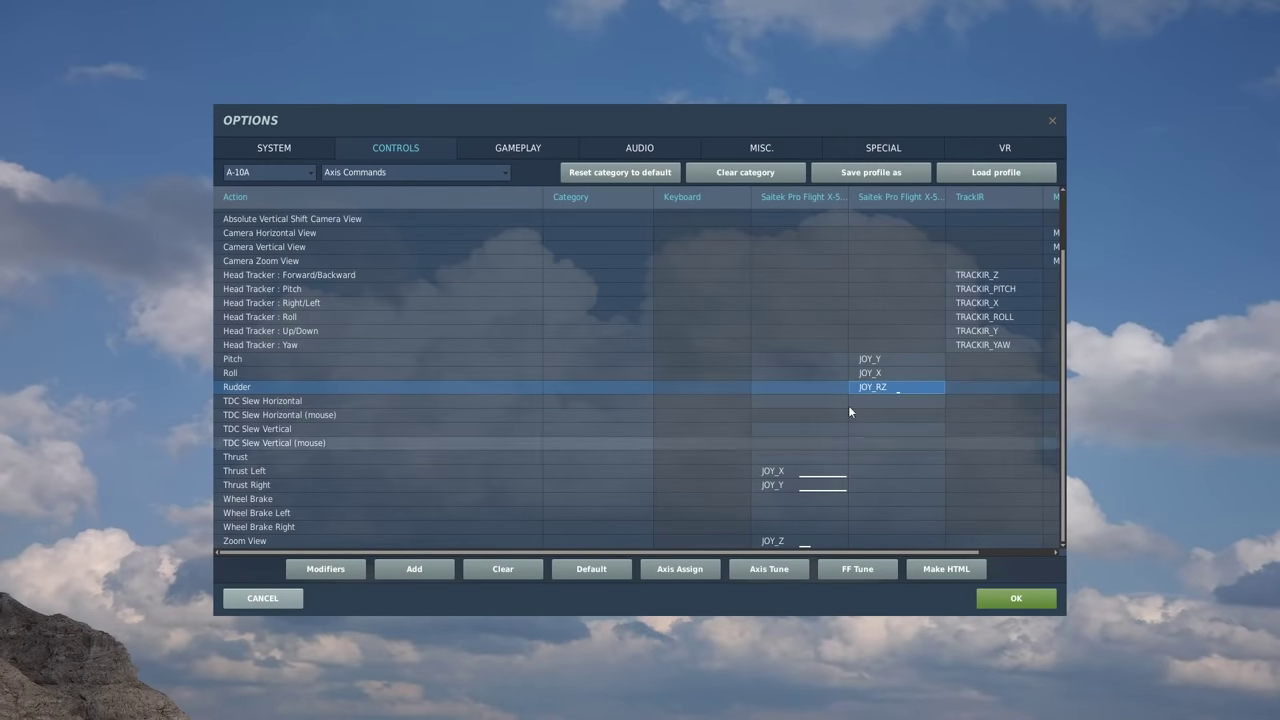
click(759, 569)
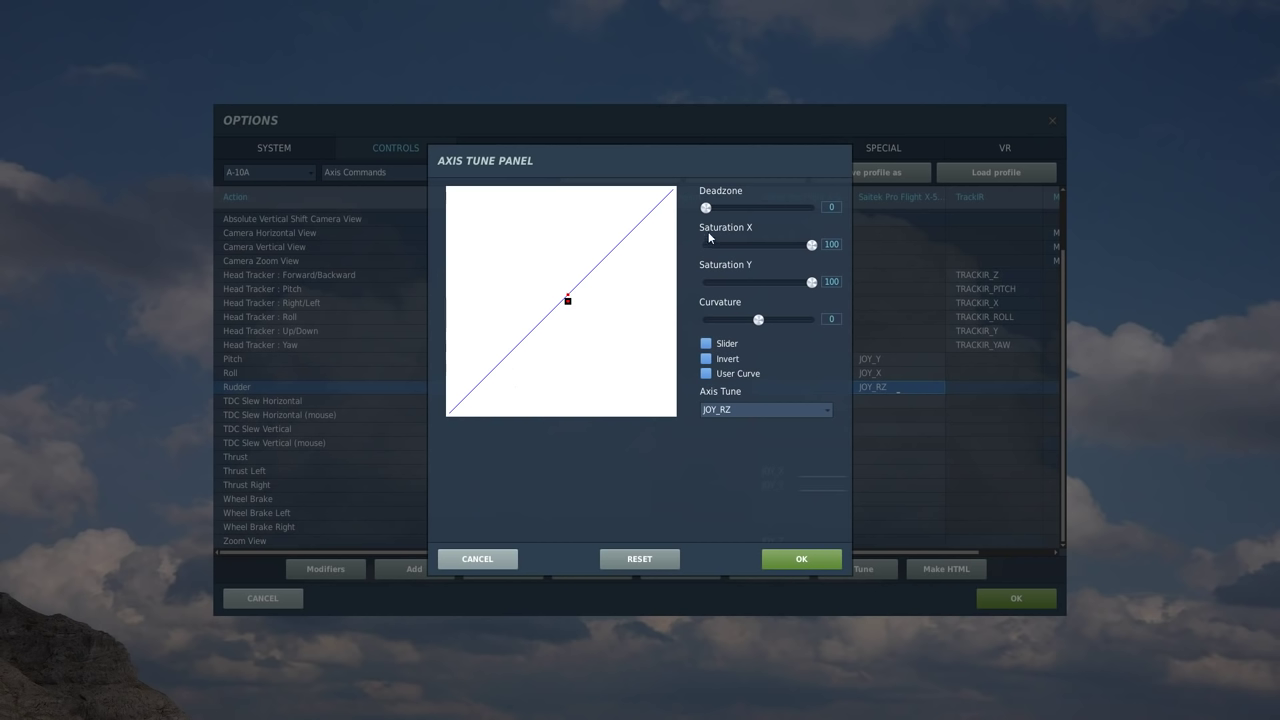
drag(706, 208, 712, 212)
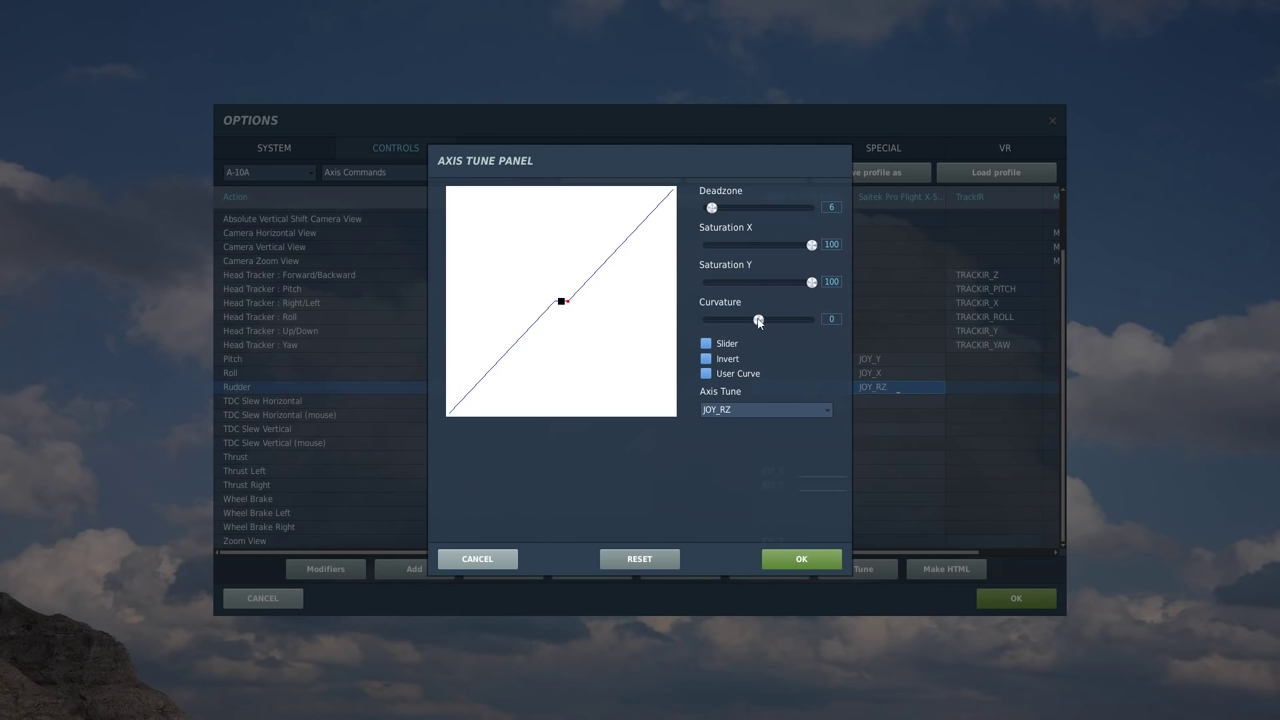
drag(758, 319, 772, 325)
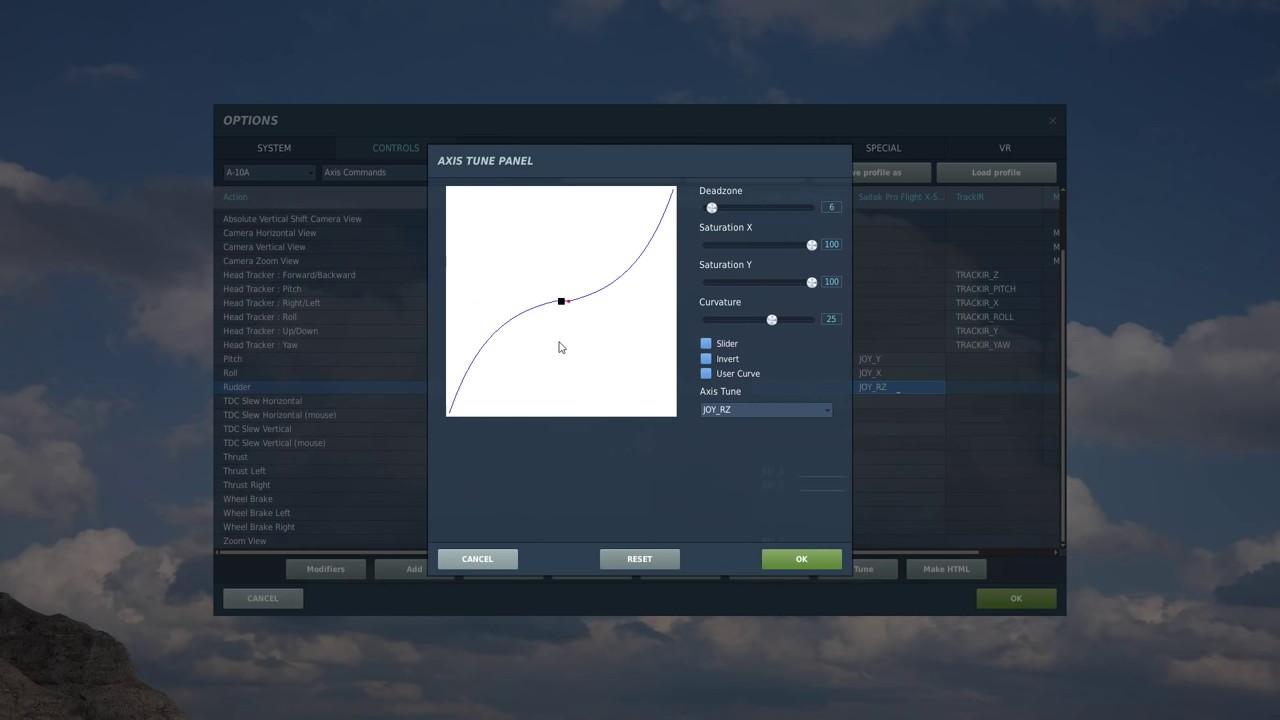
click(807, 561)
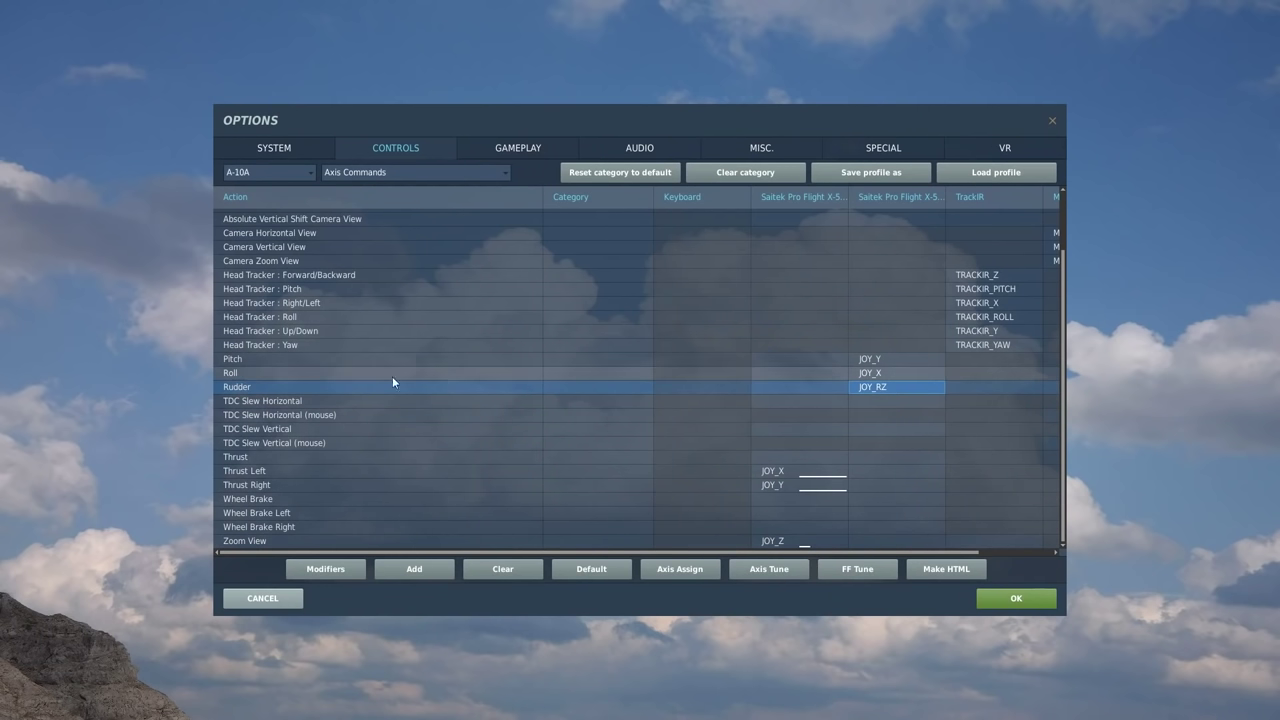
- Confirm JOY_X as the Roll axis on the second Saitek device and set its curvature to 25
click(863, 359)
double_click(878, 373)
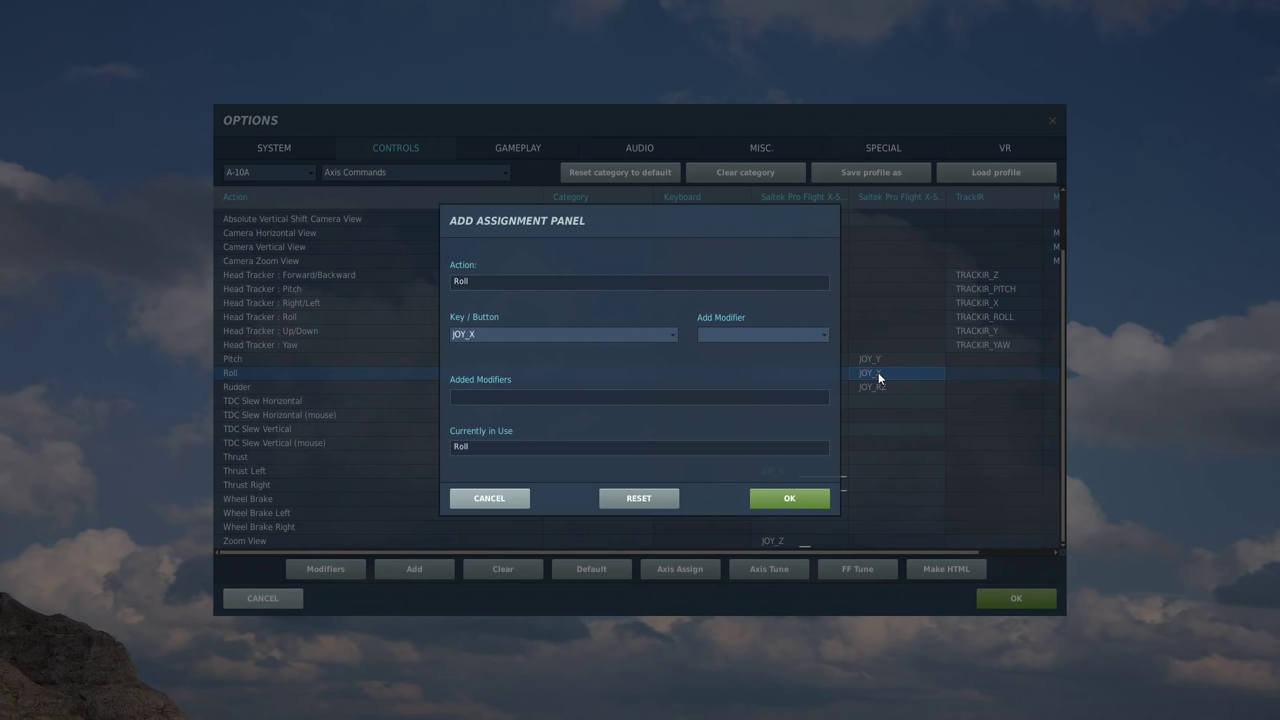
click(782, 503)
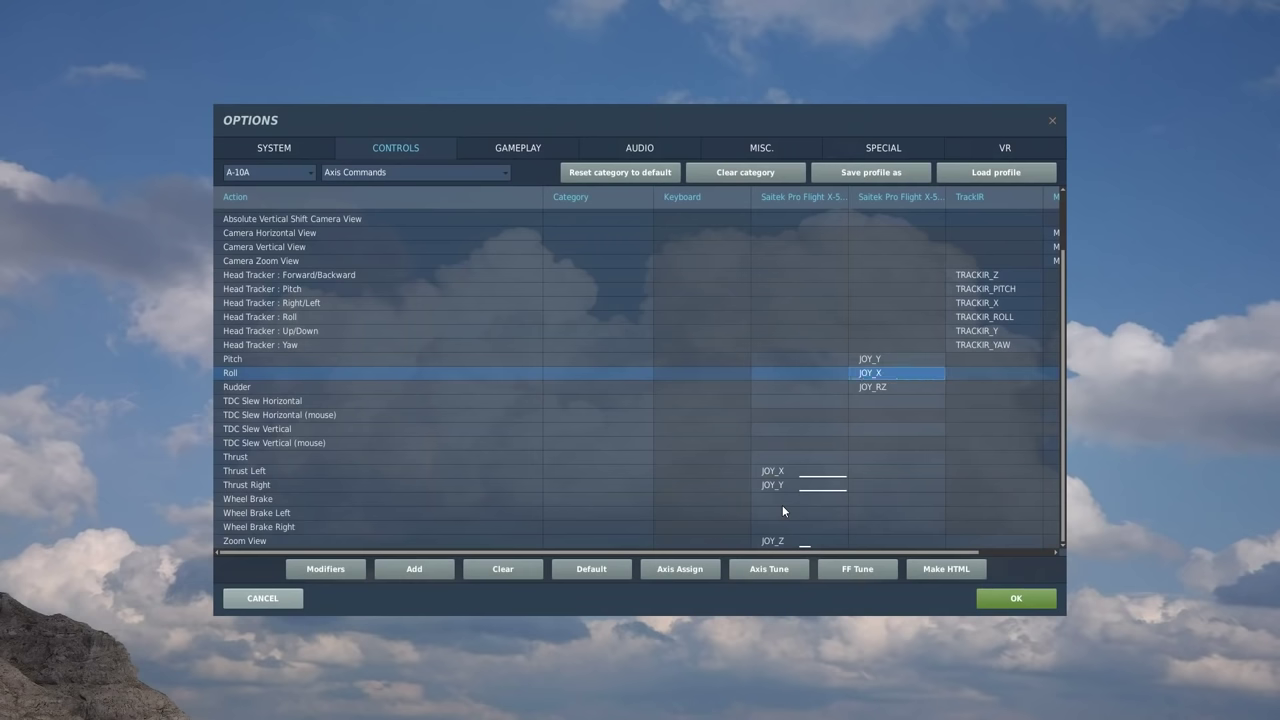
click(768, 568)
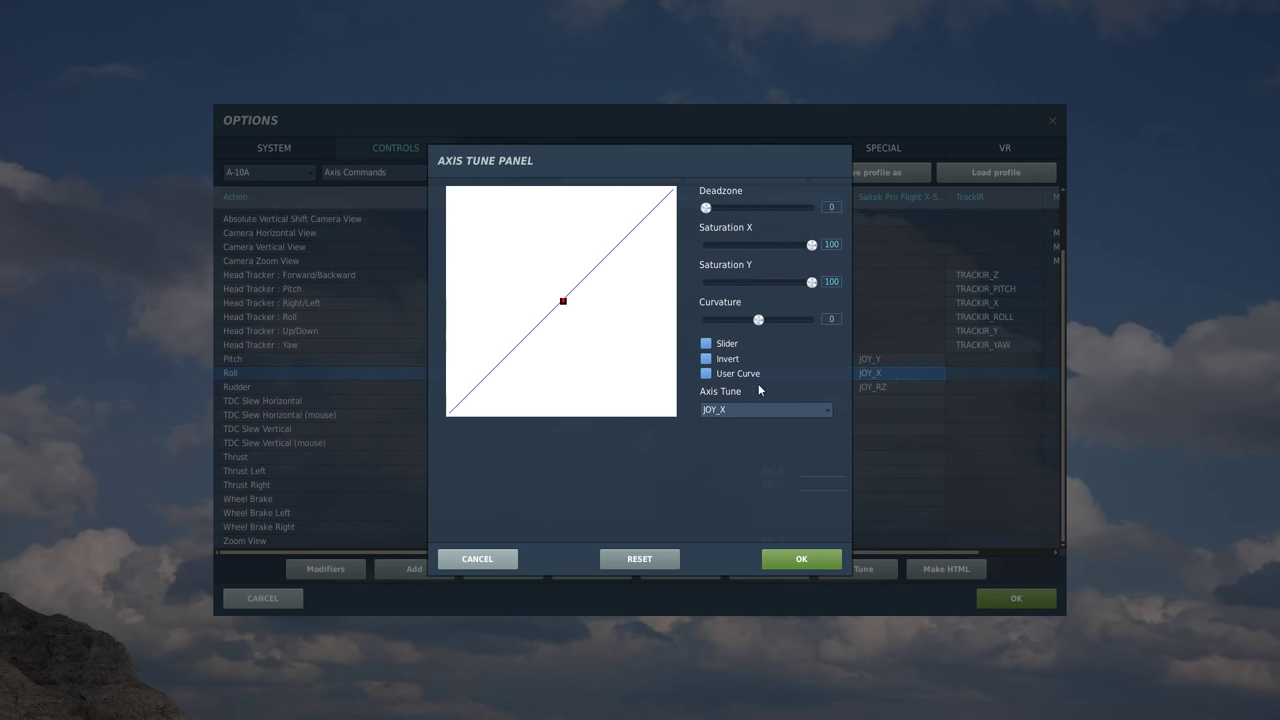
drag(762, 320, 773, 322)
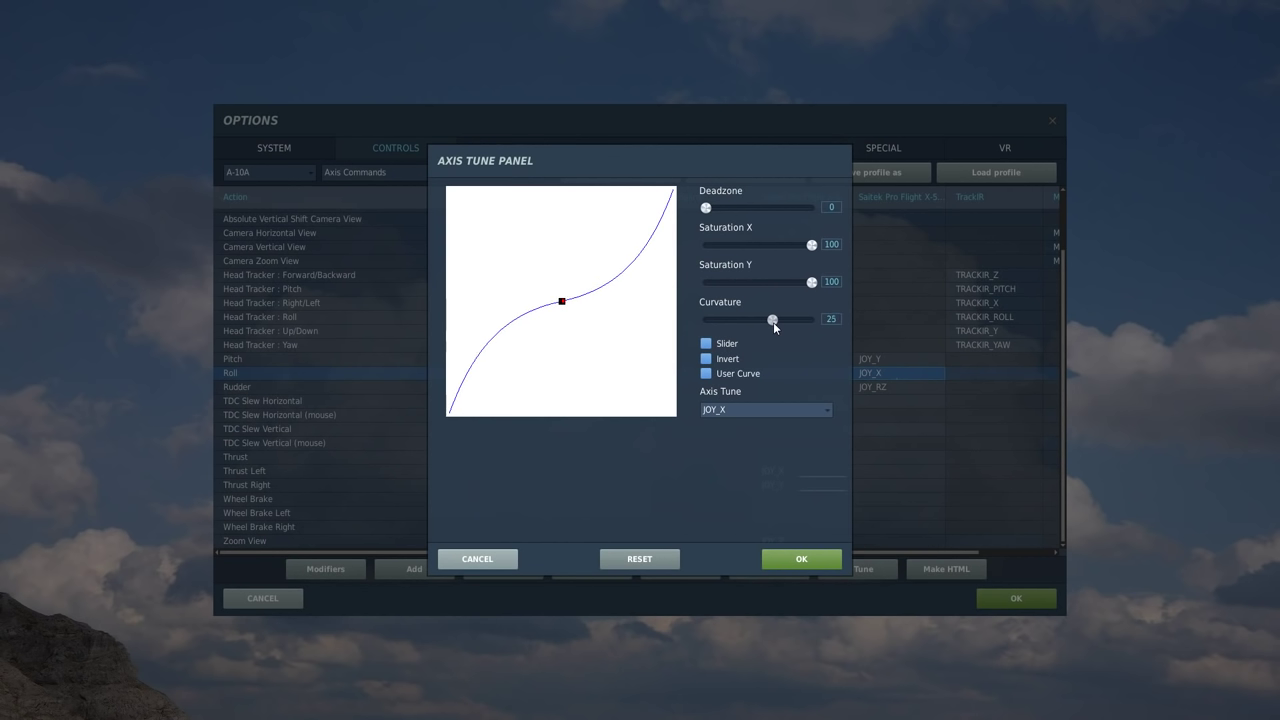
click(801, 559)
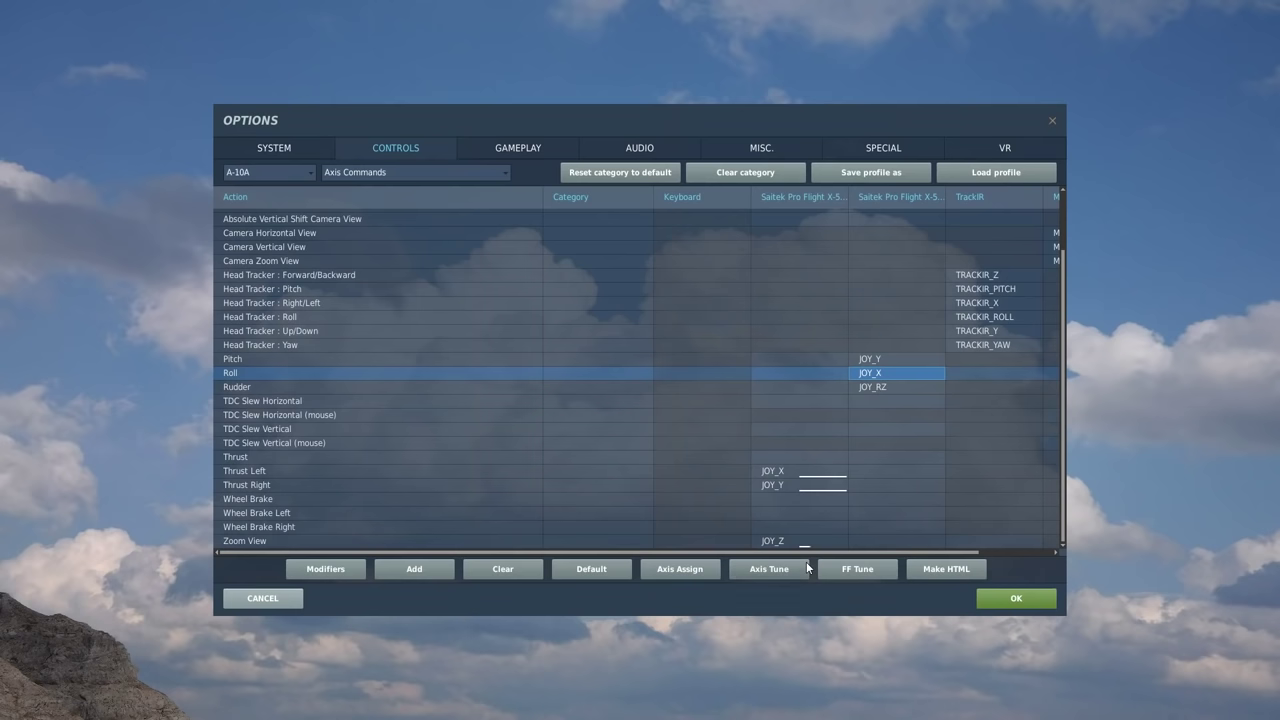
- Confirm JOY_Y as the Pitch axis and tune it with a deadzone of 4 and a curvature of 24
double_click(916, 355)
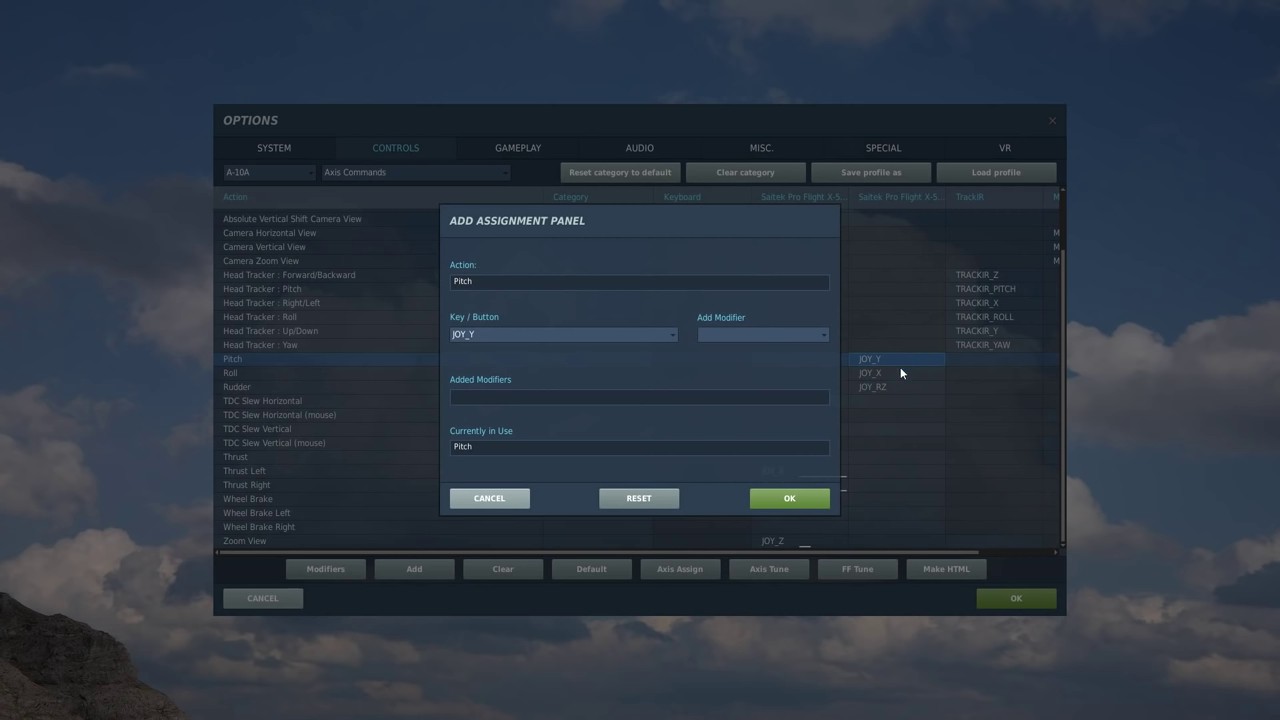
click(815, 499)
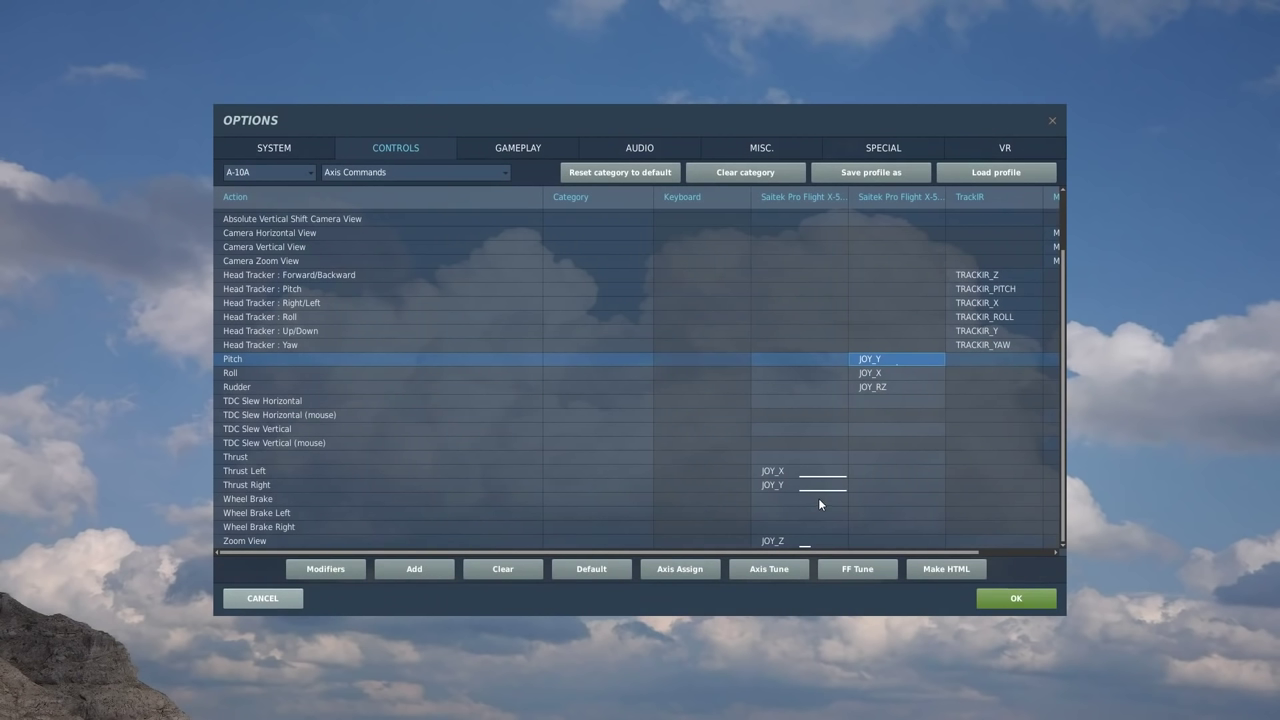
click(771, 570)
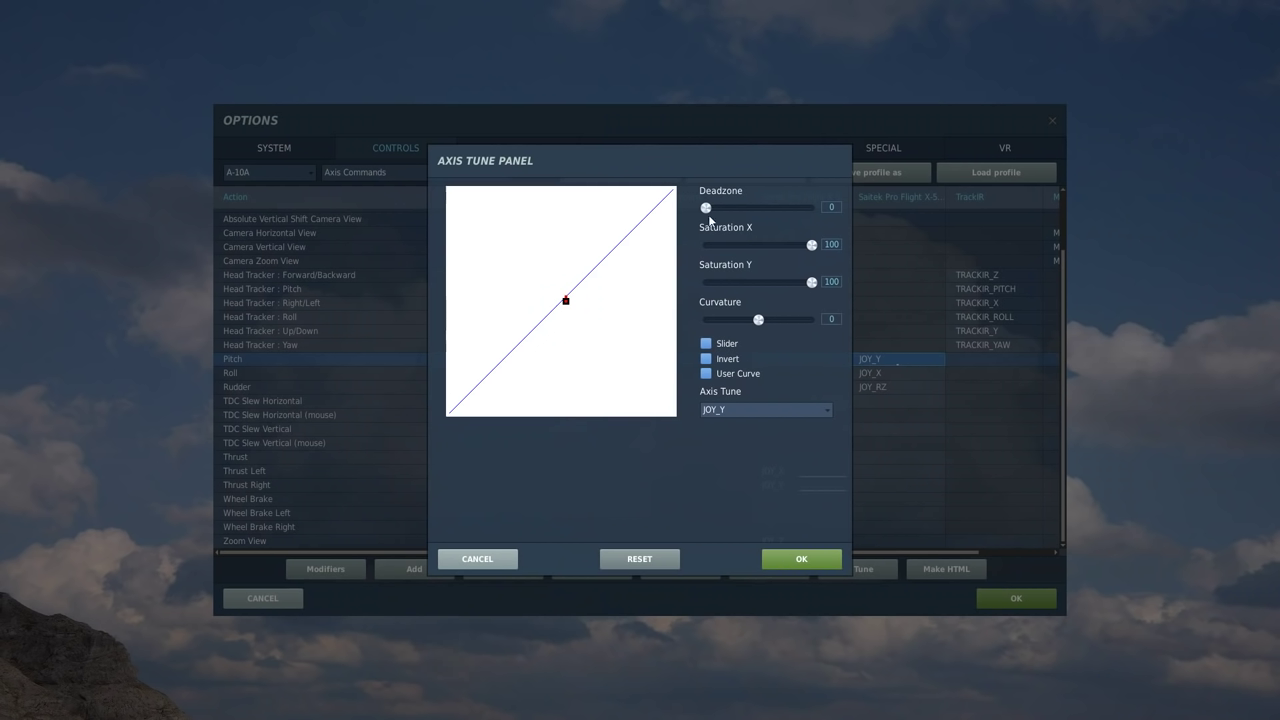
drag(707, 208, 710, 208)
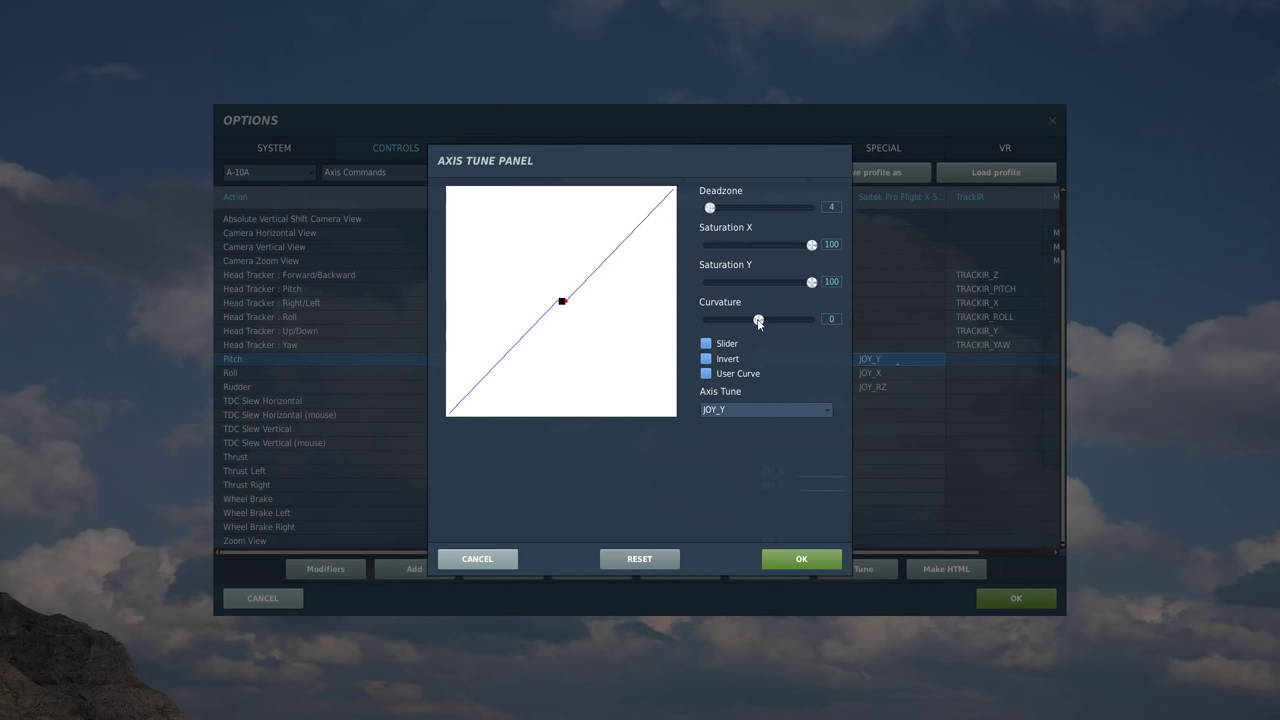
drag(758, 320, 771, 322)
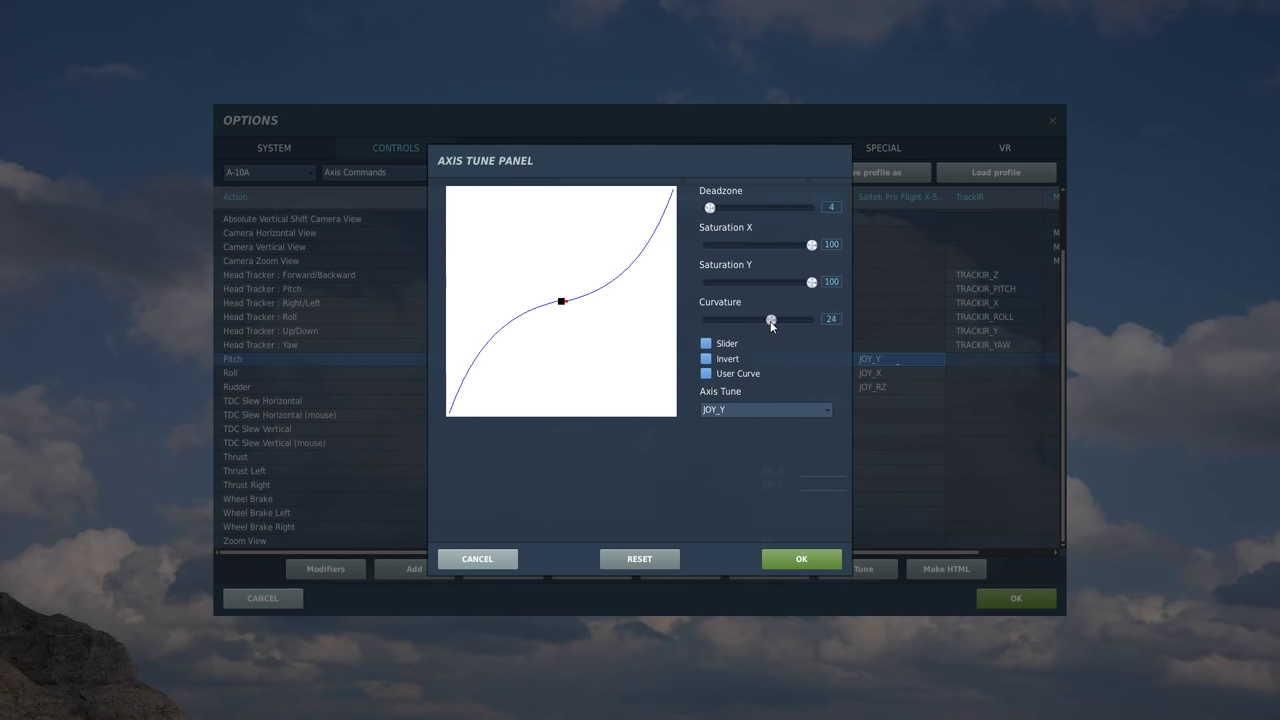
click(797, 561)
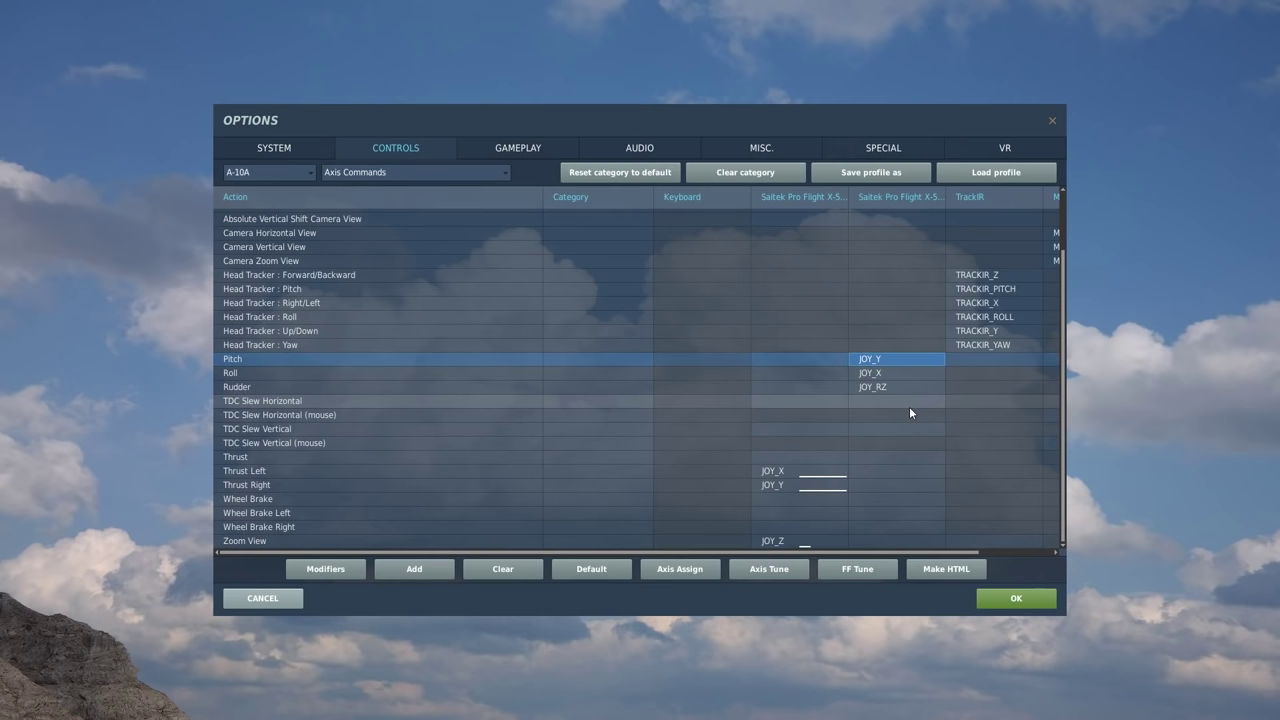
- Search all commands for "change" and confirm JOY_BTN1 on the first Saitek device as the Weapon Change button
click(504, 174)
click(438, 187)
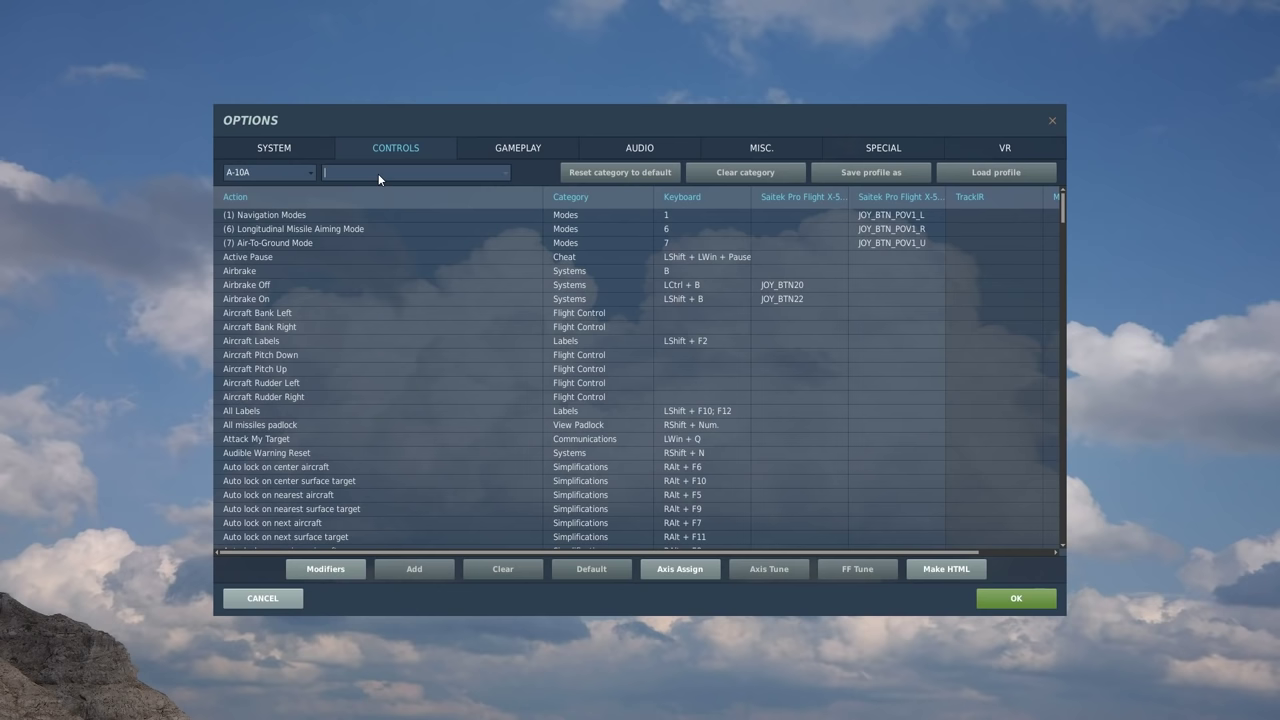
text(ch)
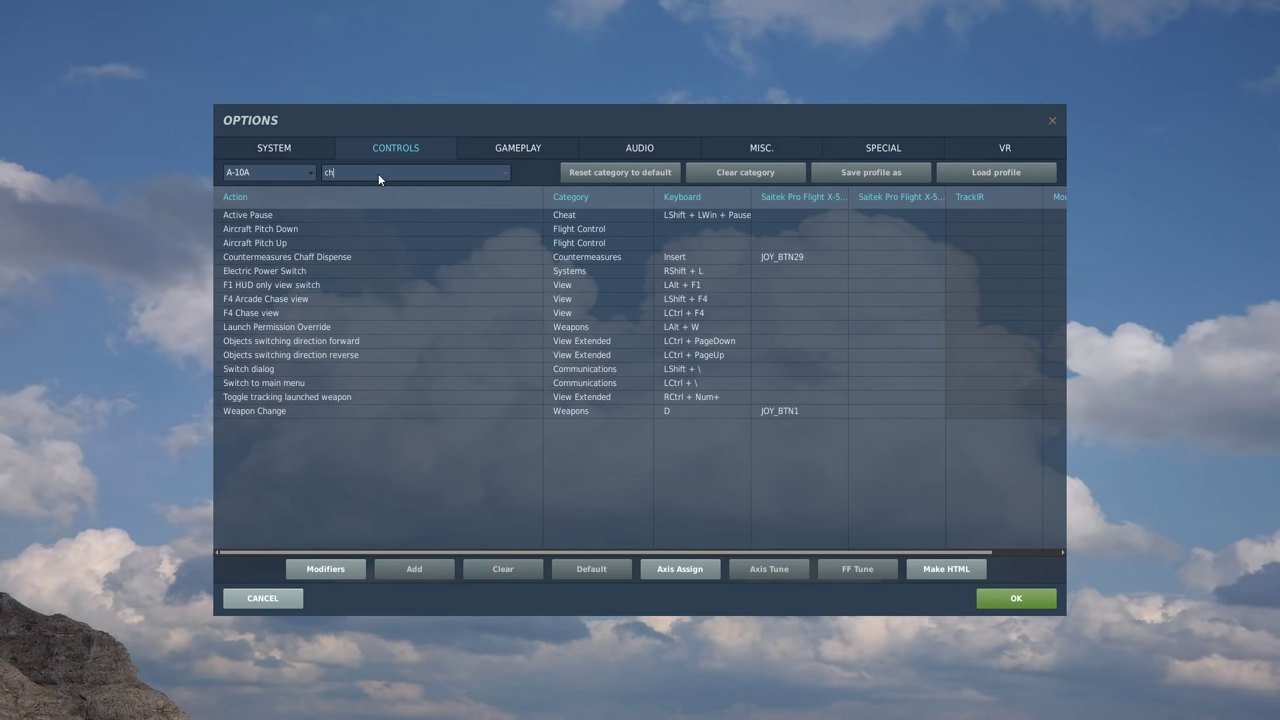
text(ange)
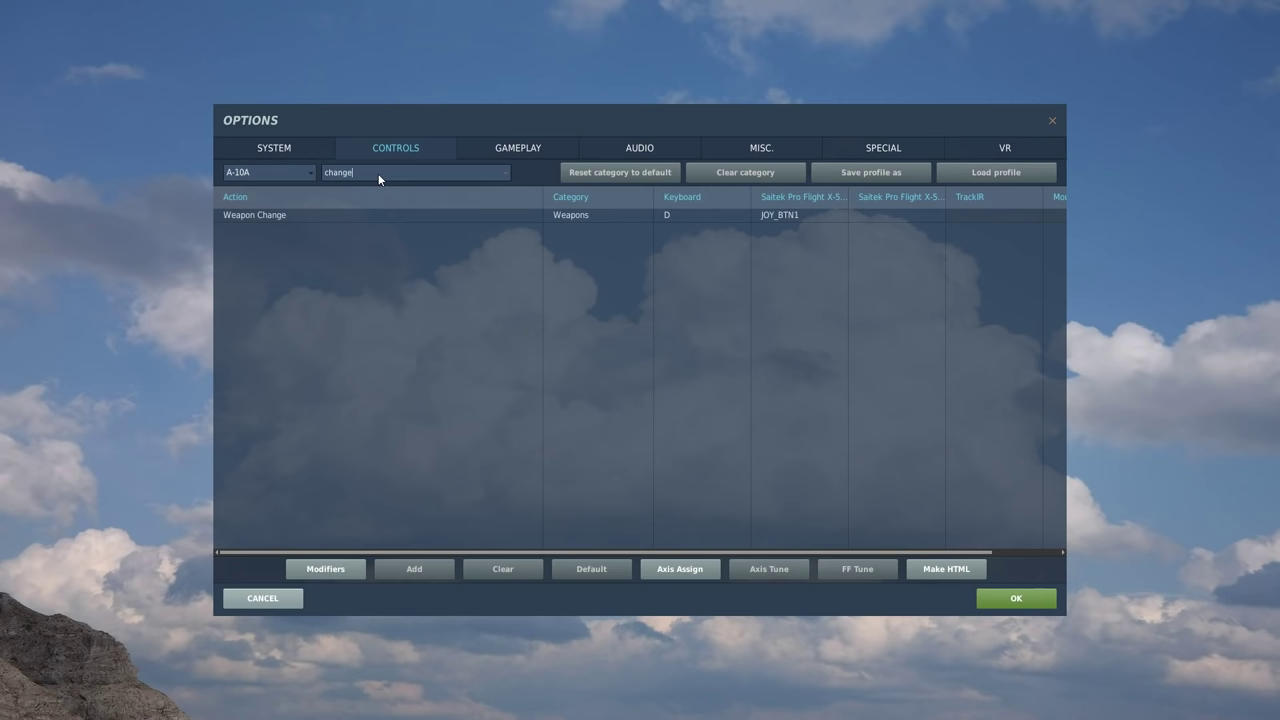
double_click(808, 216)
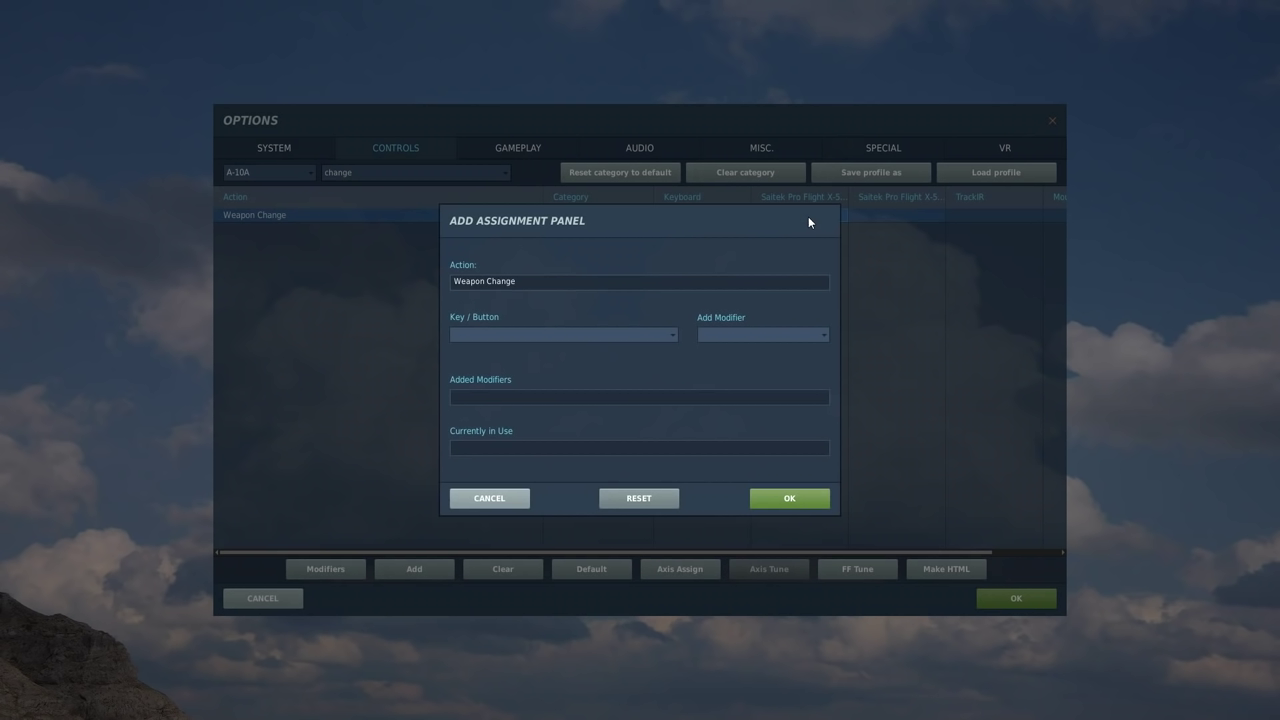
click(786, 500)
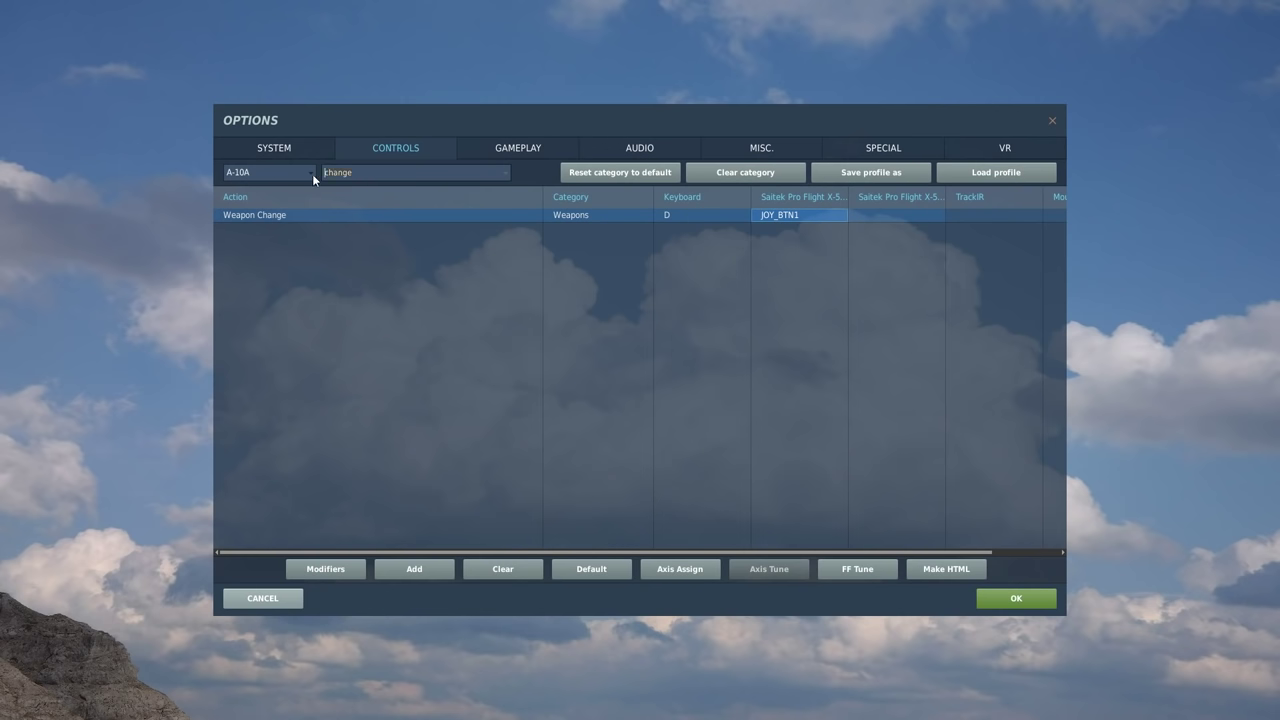
- Search for "airb" and confirm JOY_BTN22 for Airbrake On and JOY_BTN20 for Airbrake Off on the first Saitek device
text(airb)
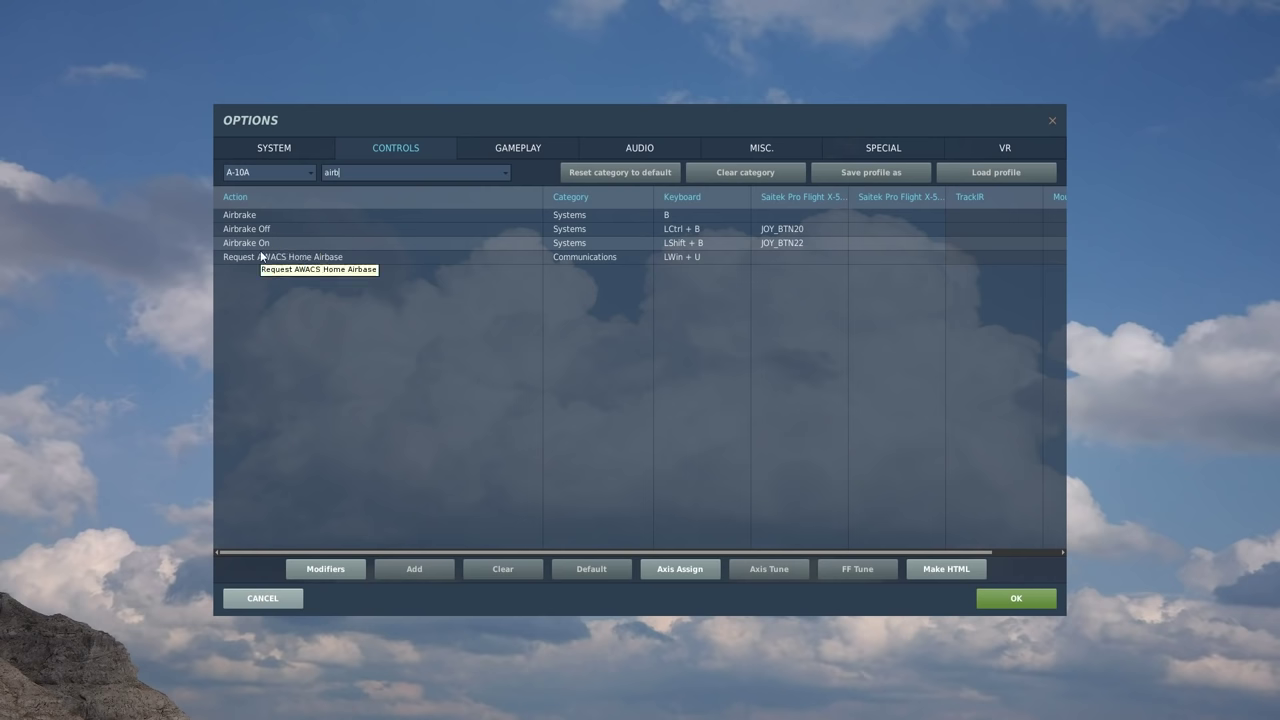
double_click(807, 243)
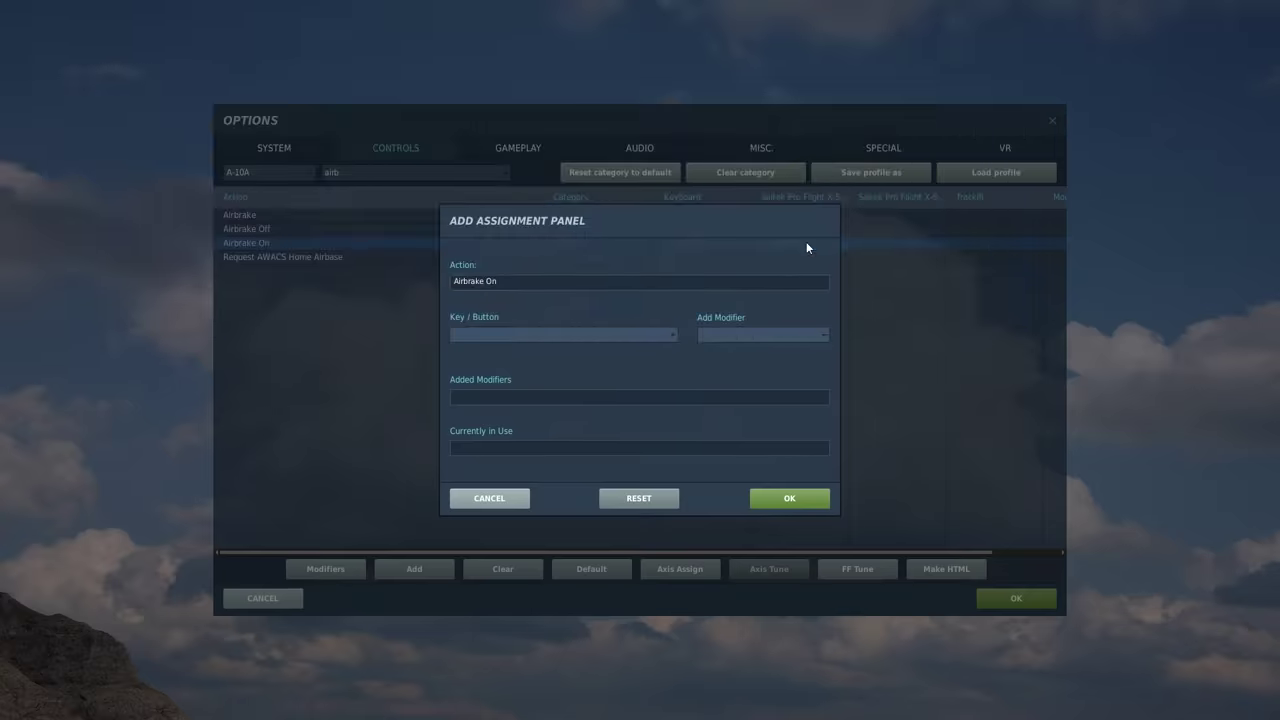
click(782, 499)
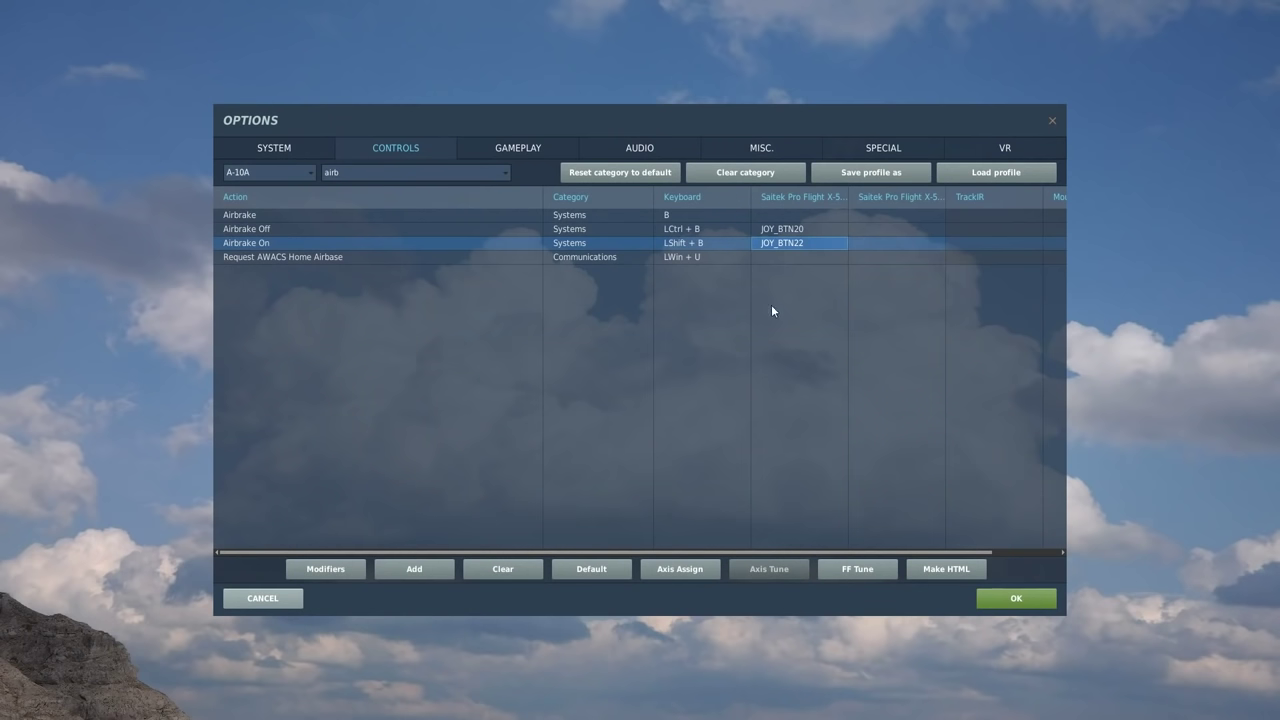
double_click(780, 229)
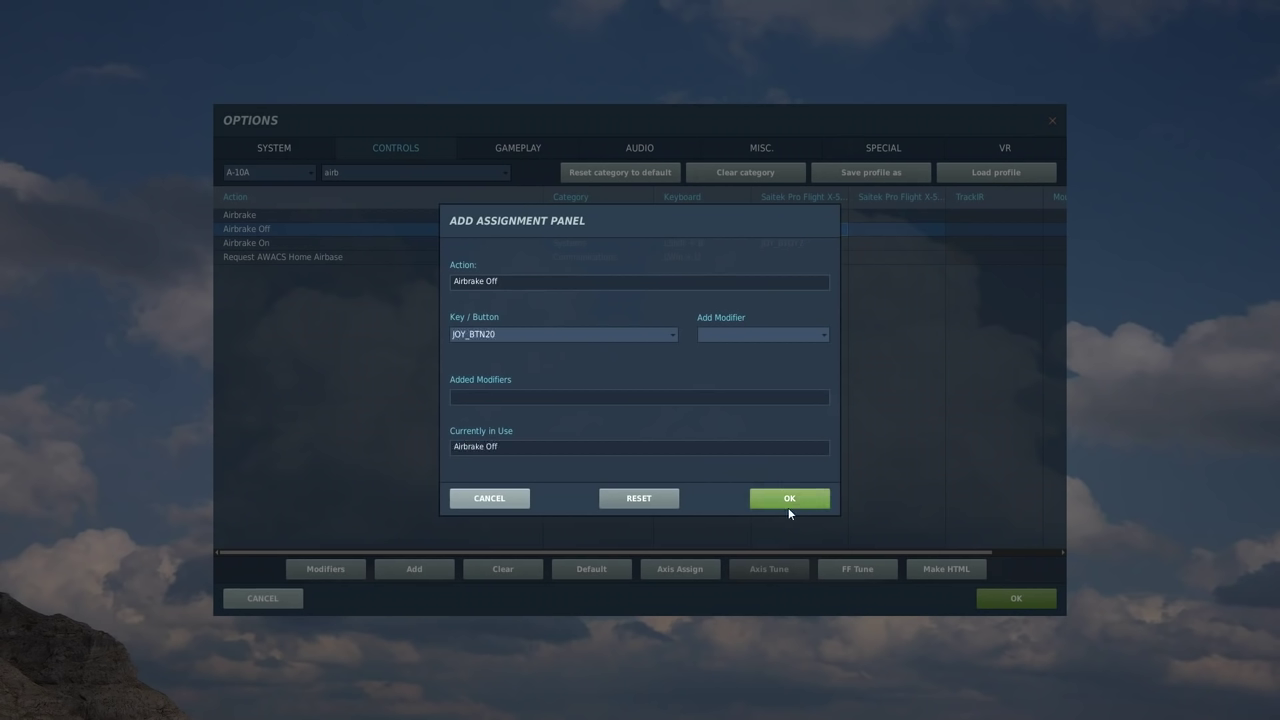
click(788, 500)
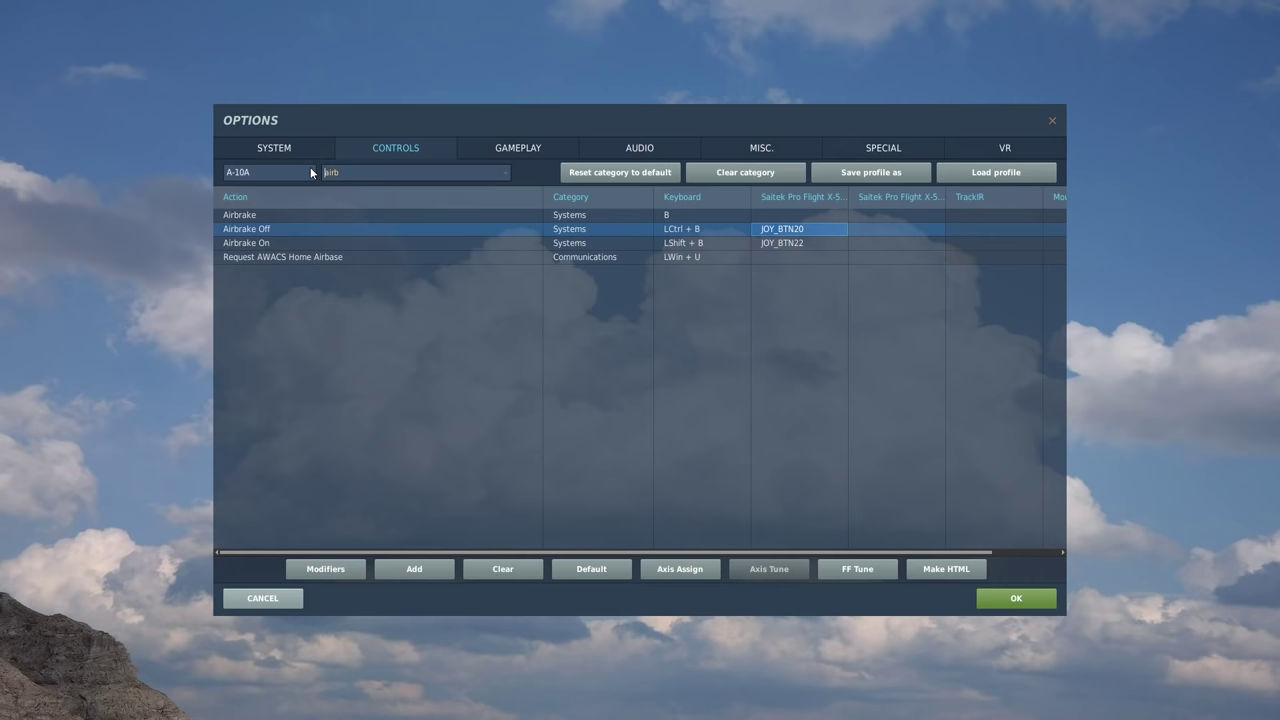
- Search for "flaps" and bind Flaps Up to JOY_BTN24 and Flaps Landing Position to JOY_BTN26 on the first Saitek device
text(flaps)
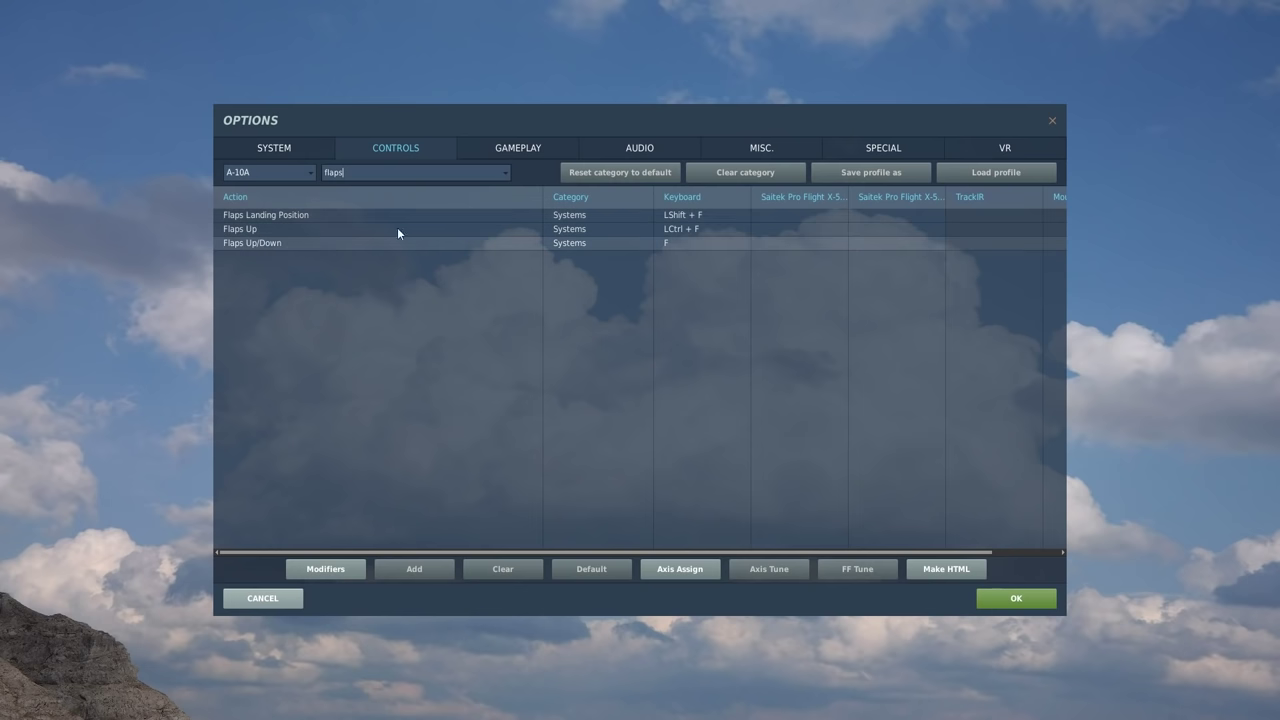
double_click(912, 232)
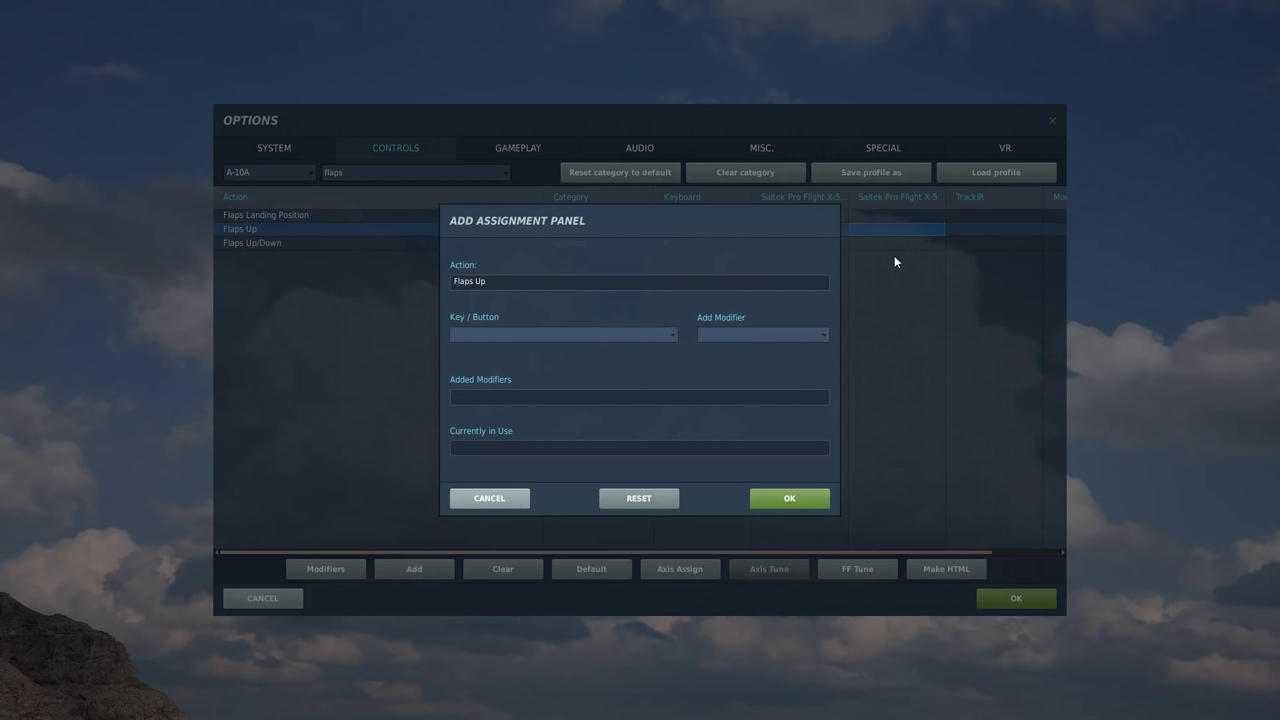
click(772, 498)
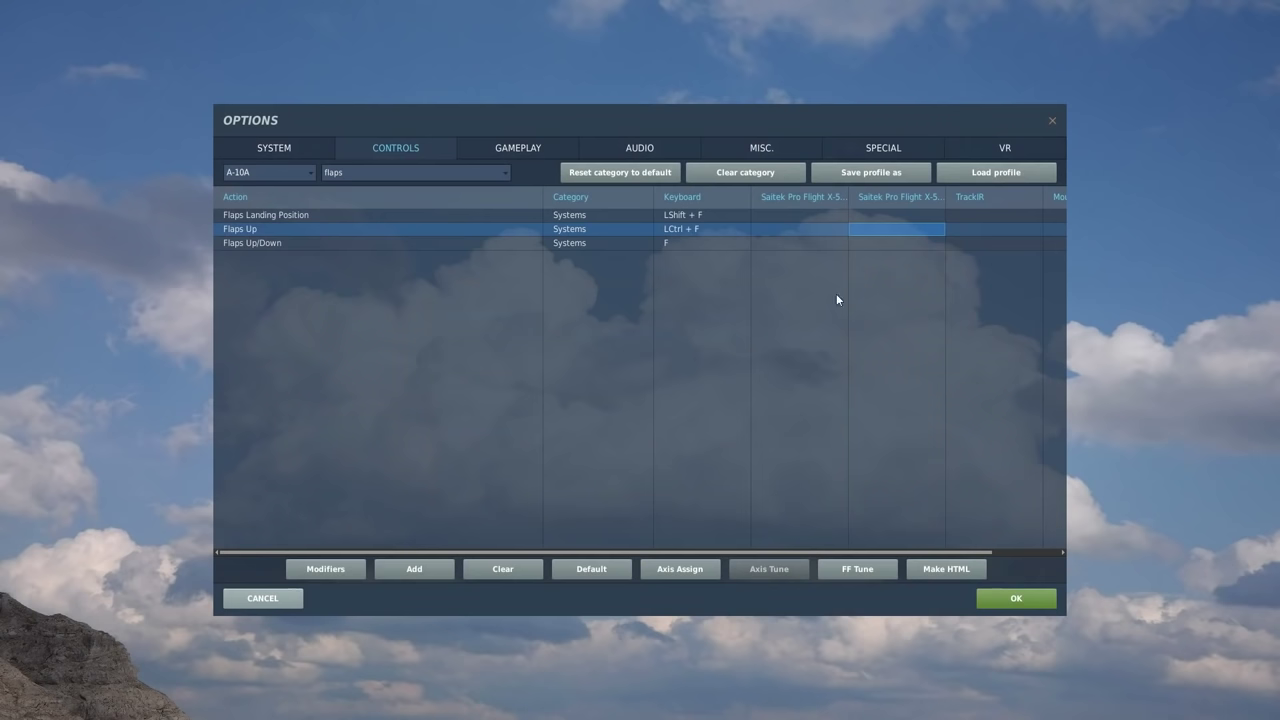
double_click(802, 229)
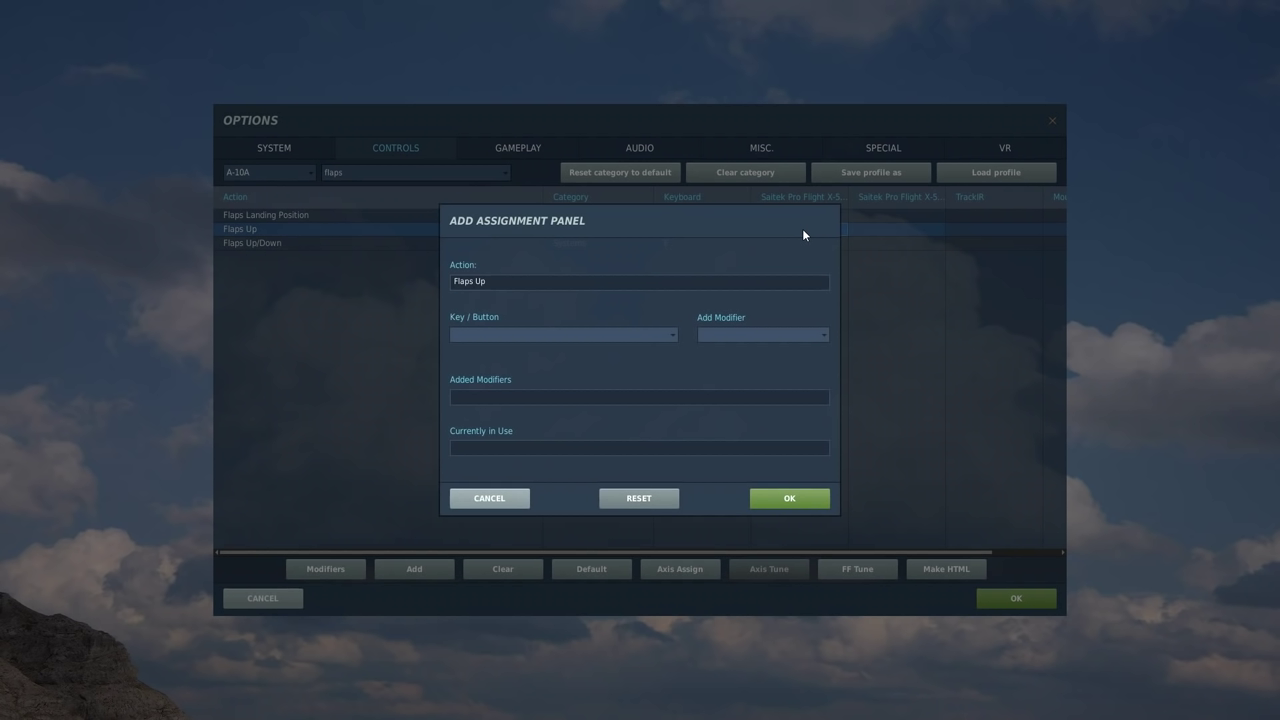
click(800, 498)
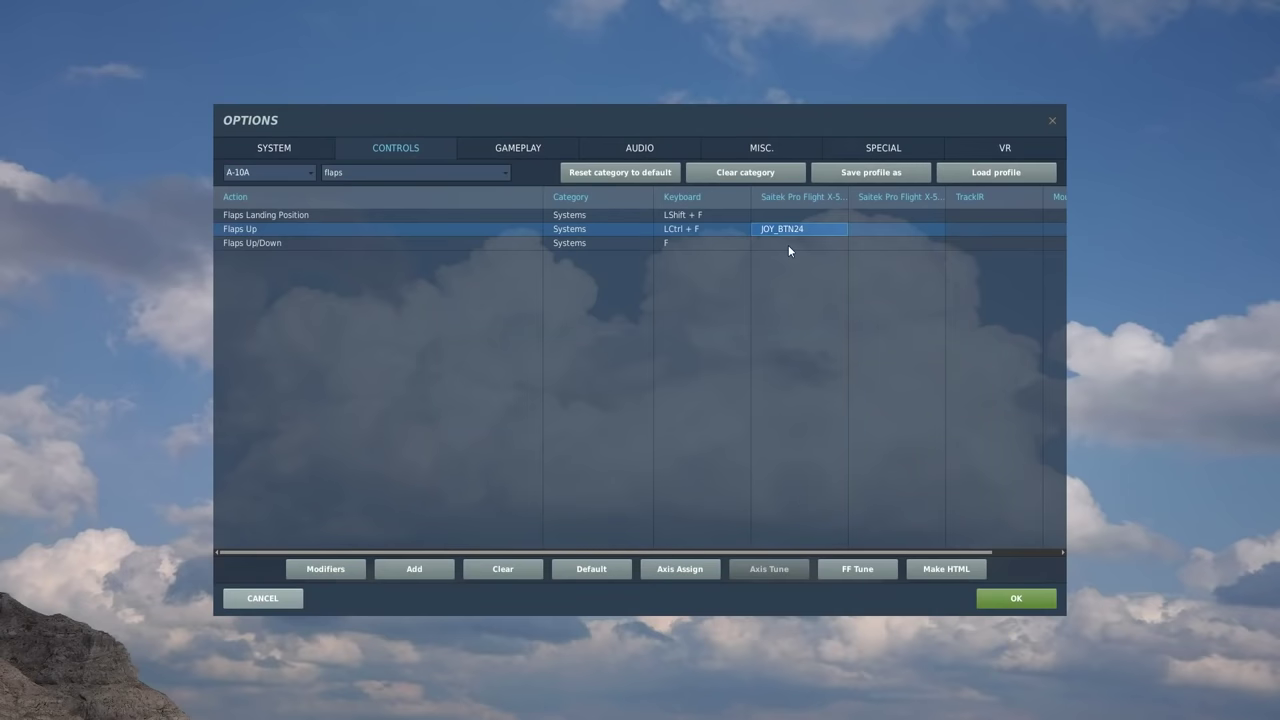
double_click(806, 215)
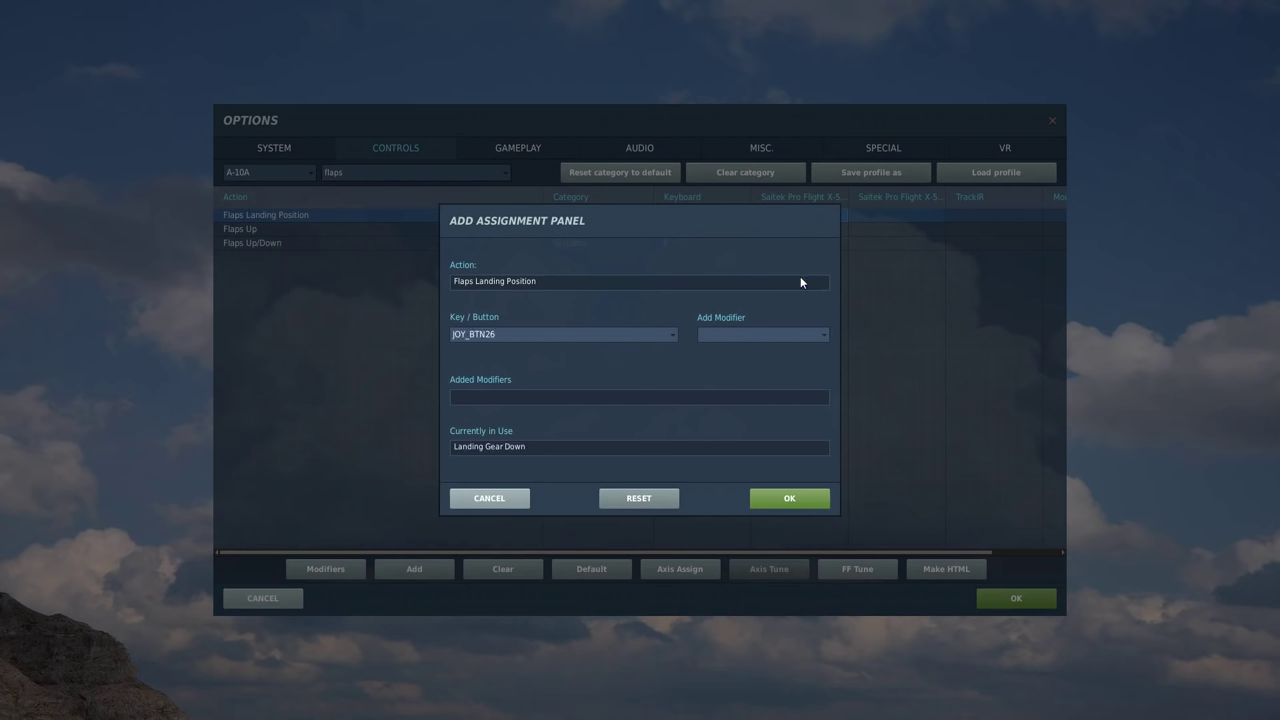
click(793, 499)
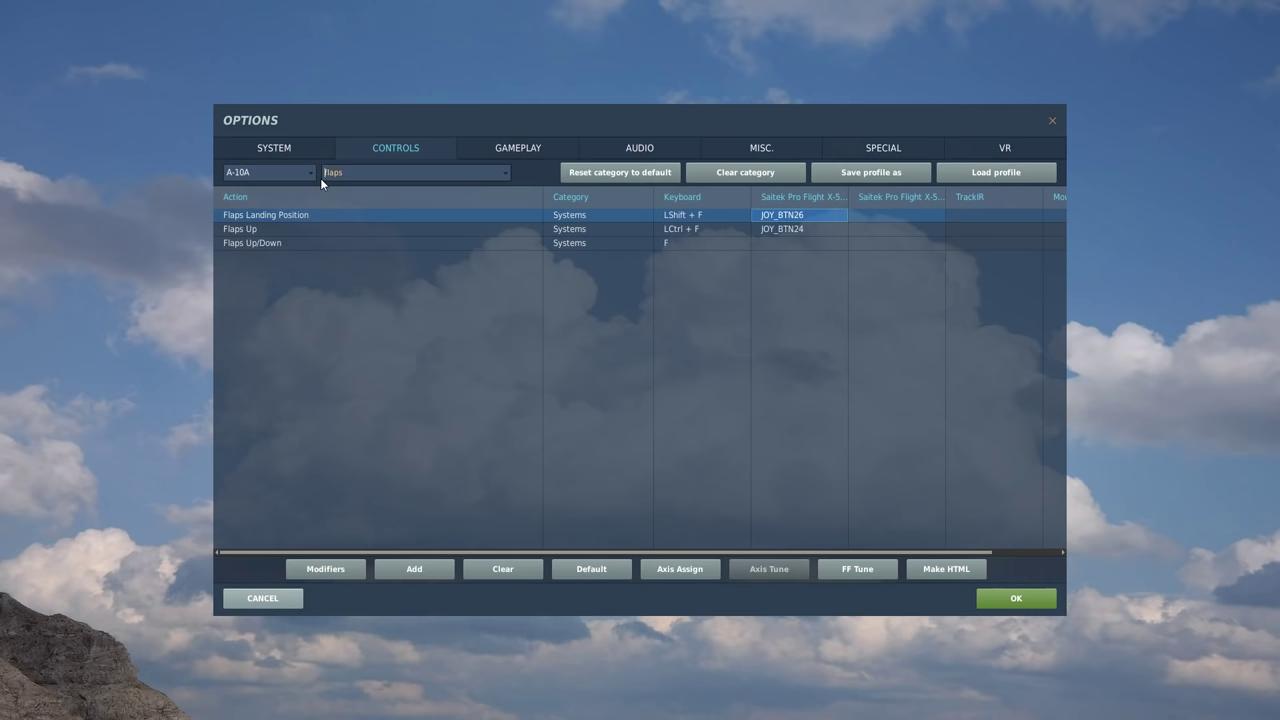
text(autos)
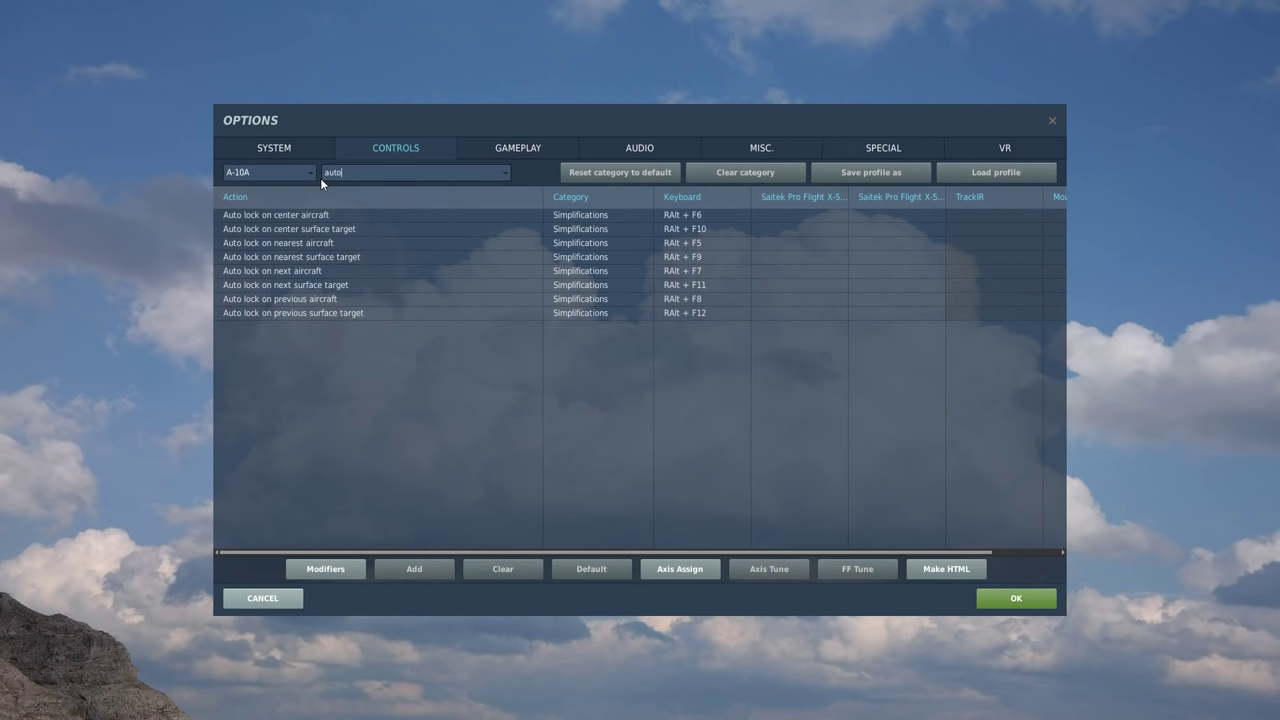
key(BackSpace)
key(BackSpace)
key(BackSpace)
key(BackSpace)
key(BackSpace)
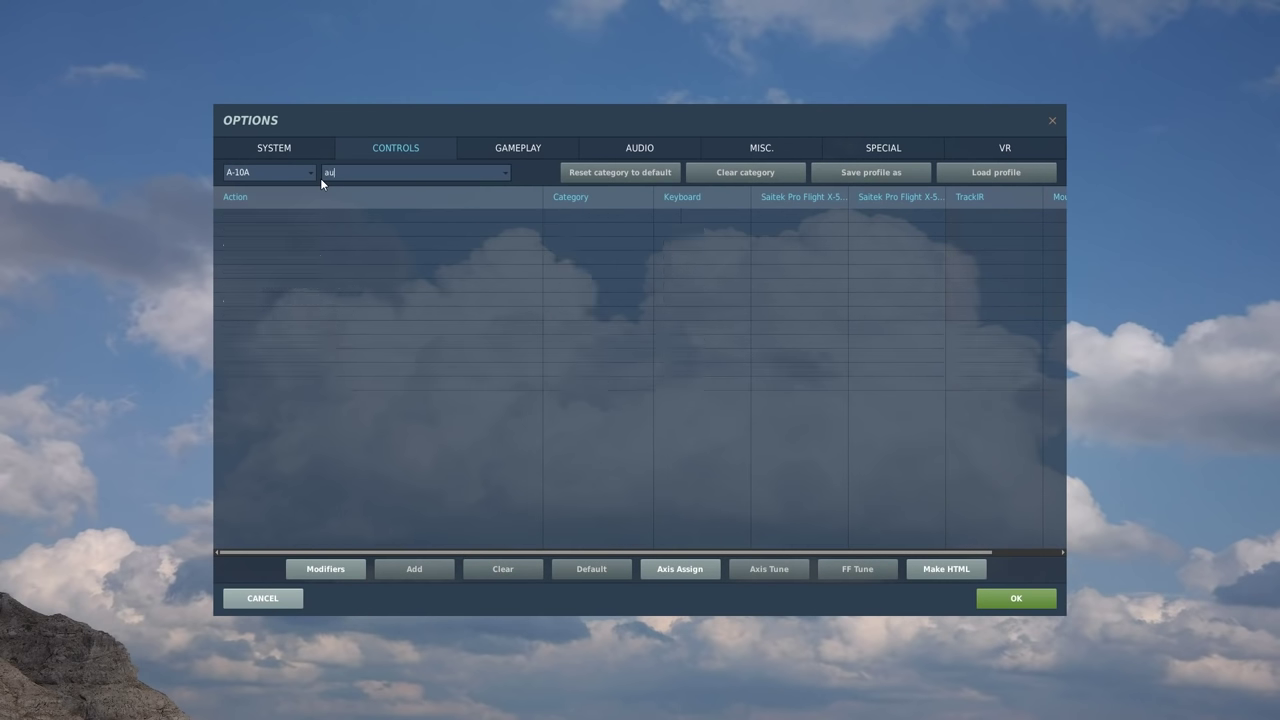
- Search for "start" and confirm JOY_BTN18 on the first Saitek device as the Engines Start button
text(start)
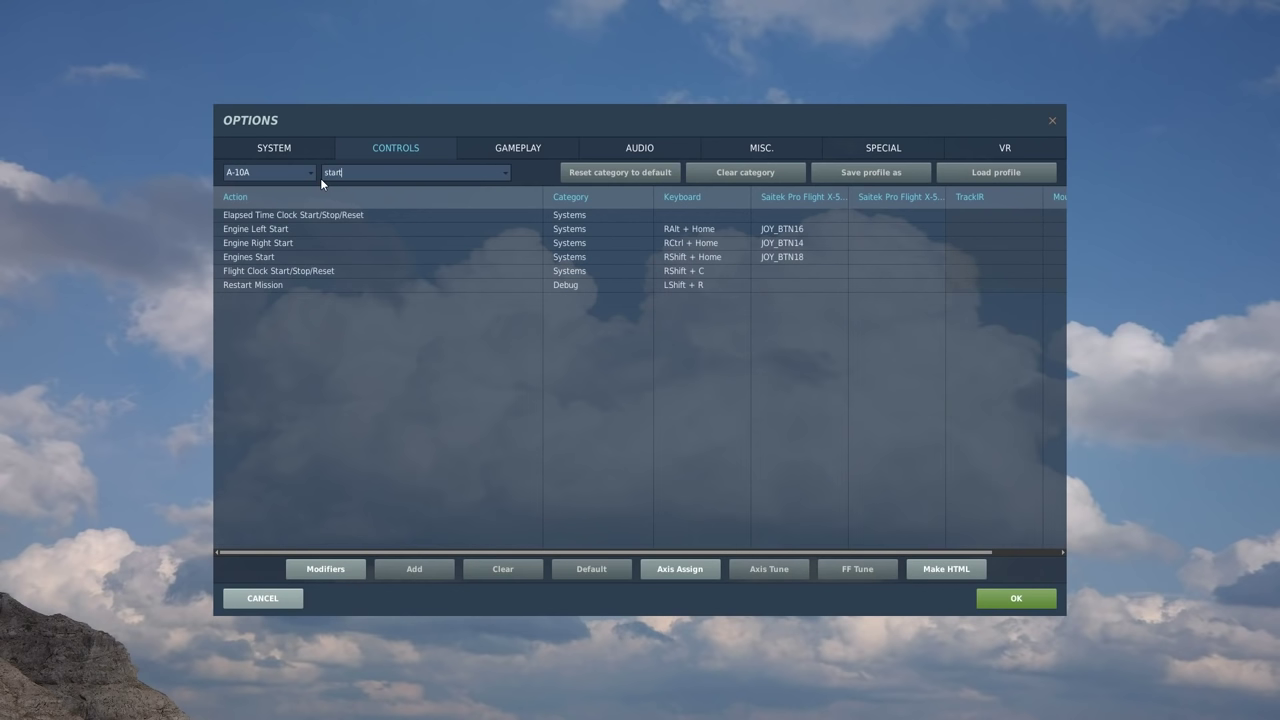
click(244, 261)
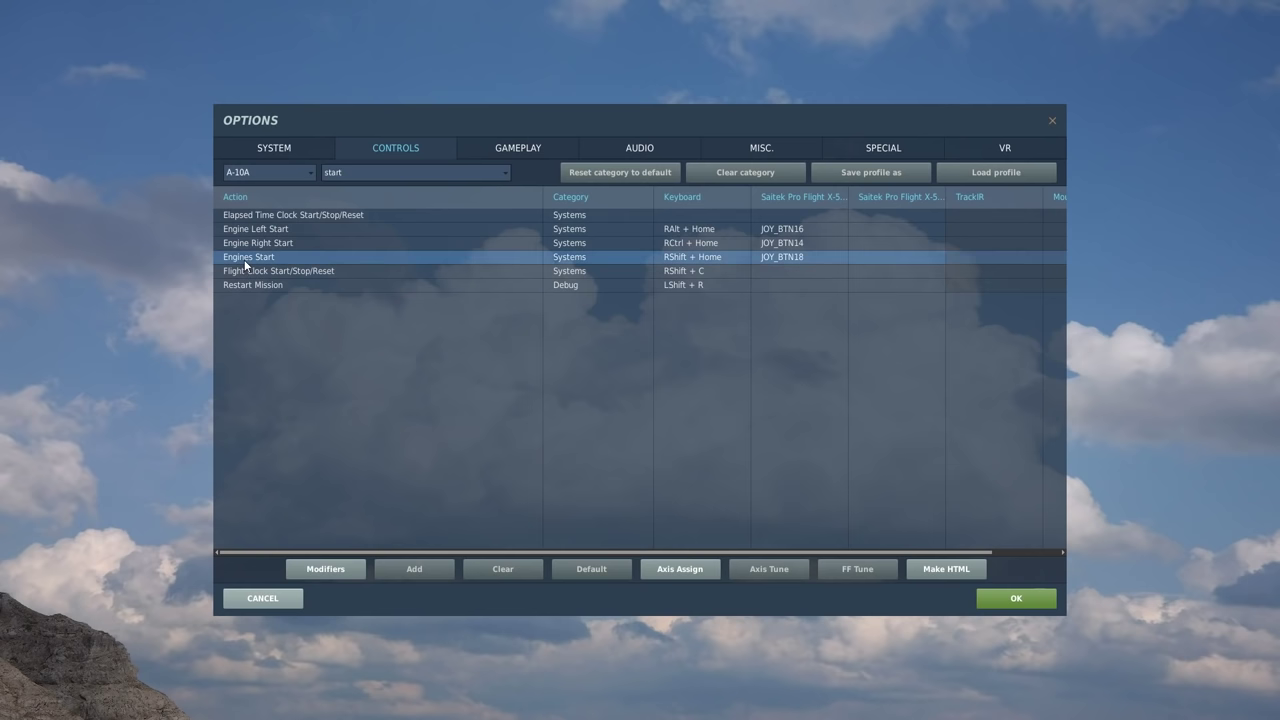
double_click(798, 262)
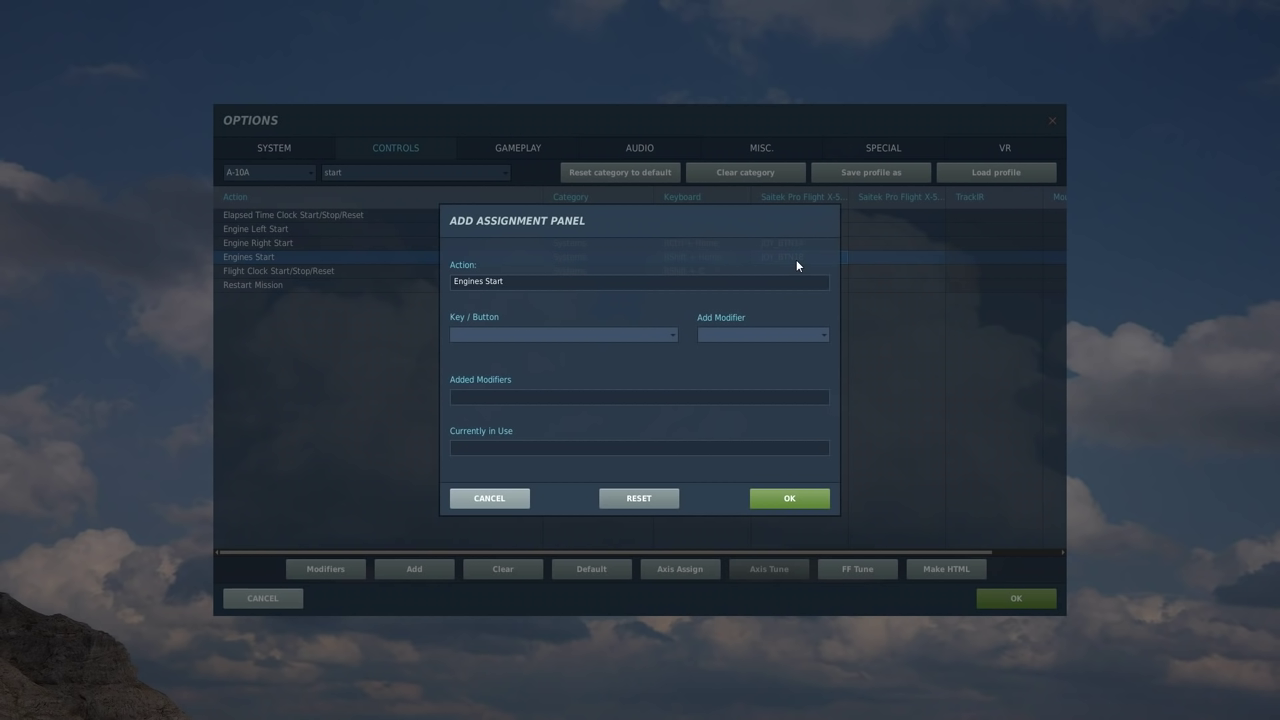
click(796, 501)
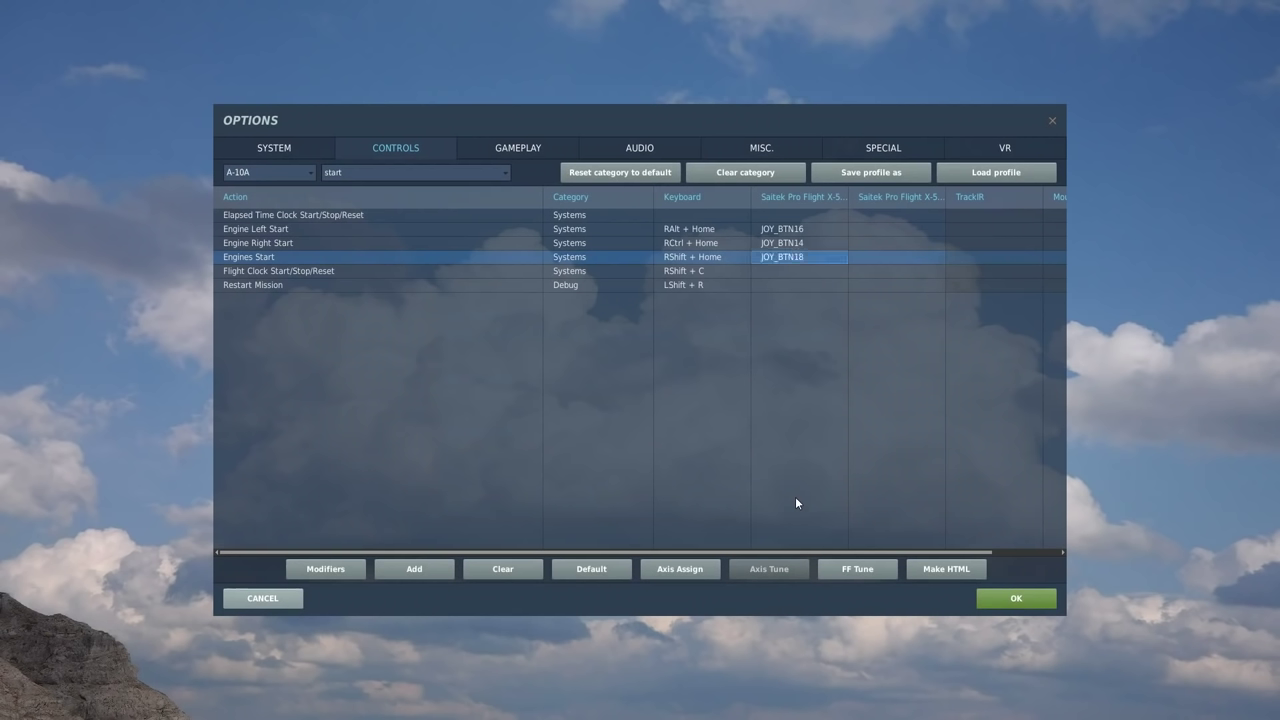